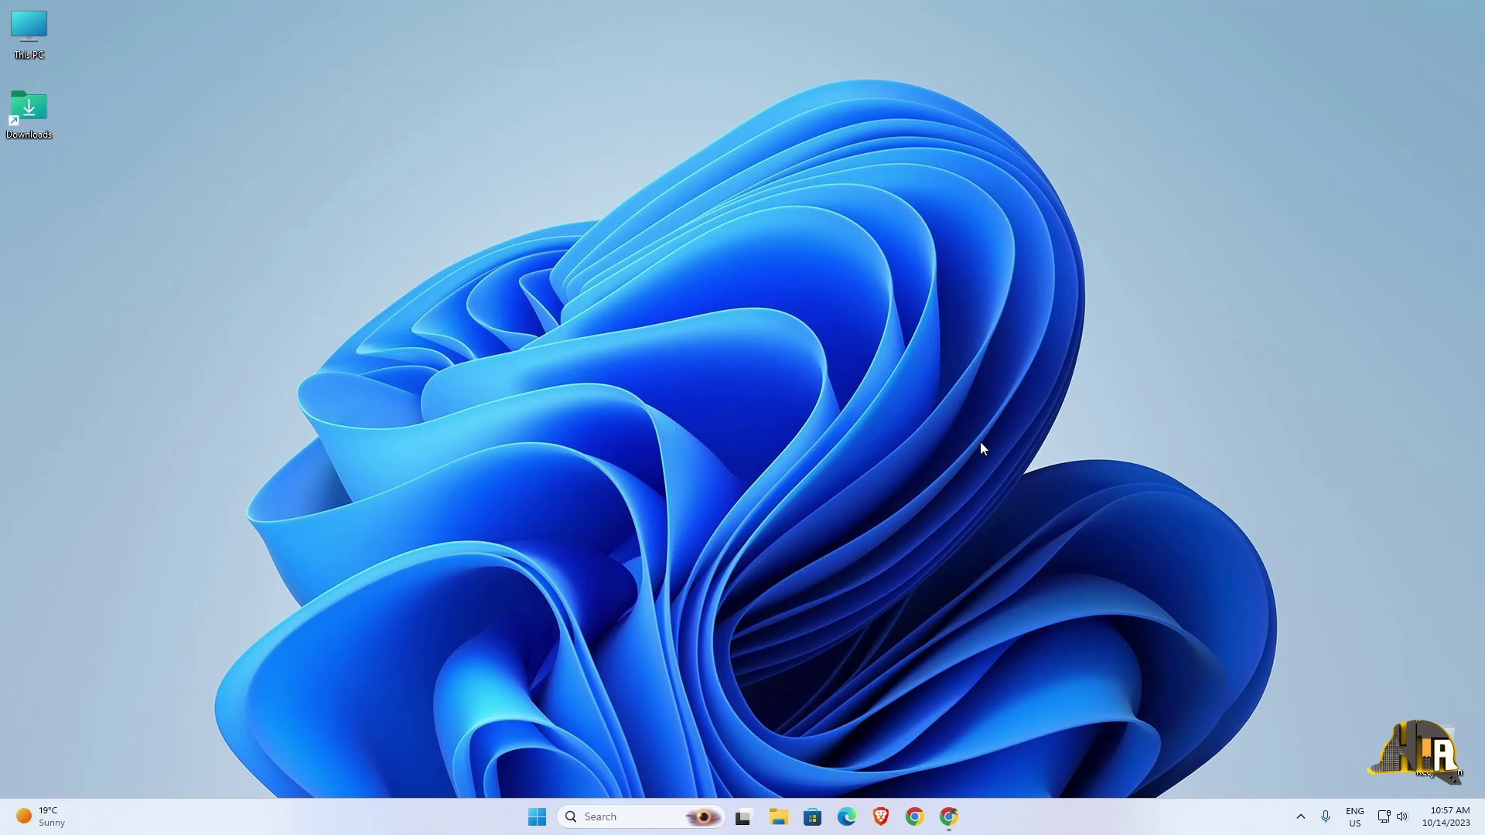
Step: Open the Allplan Connect home page in Chrome, glance at the Register page, then close it
left_click(948, 817)
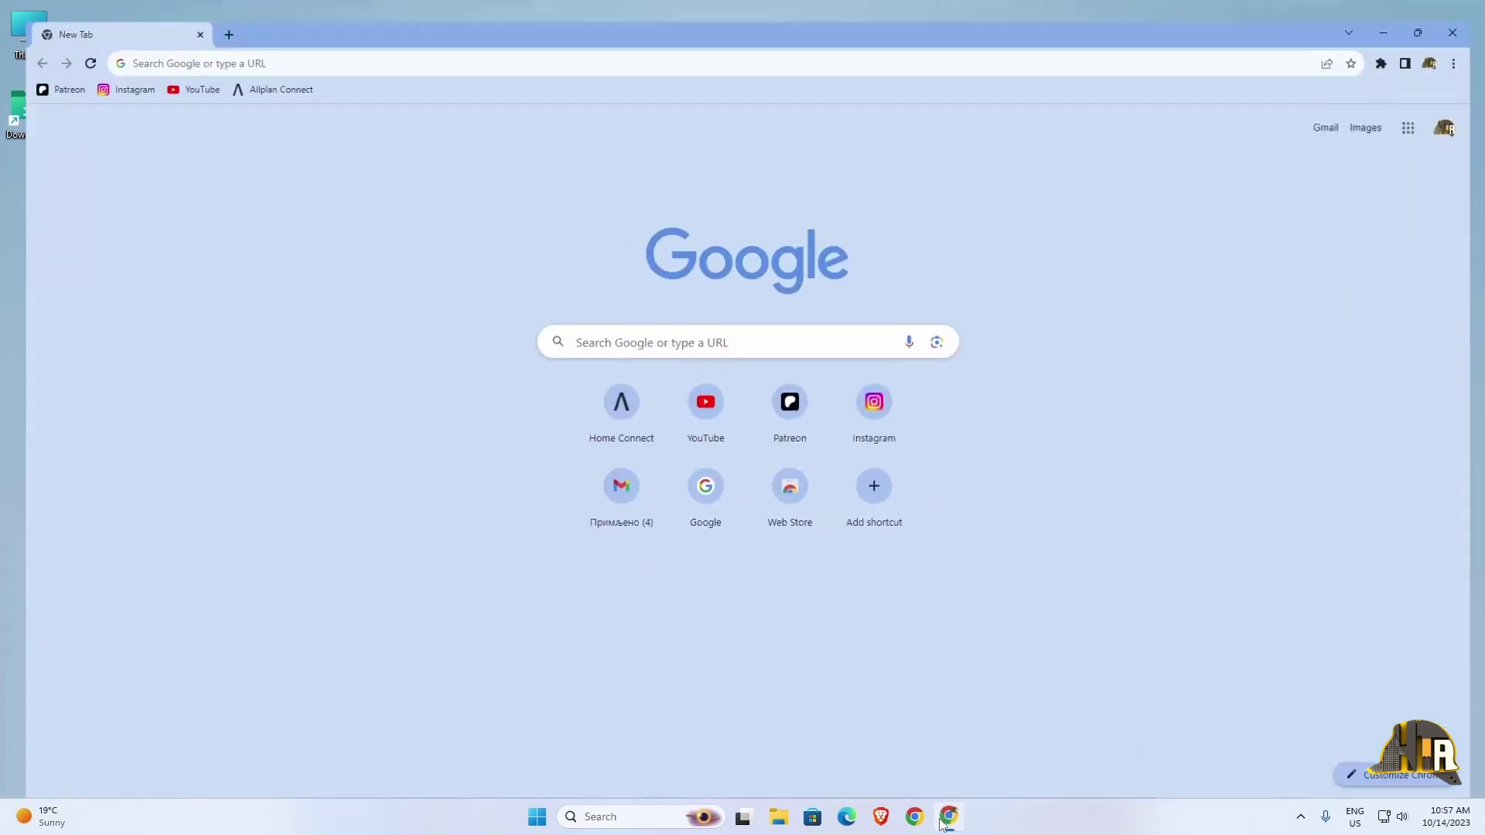
left_click(275, 69)
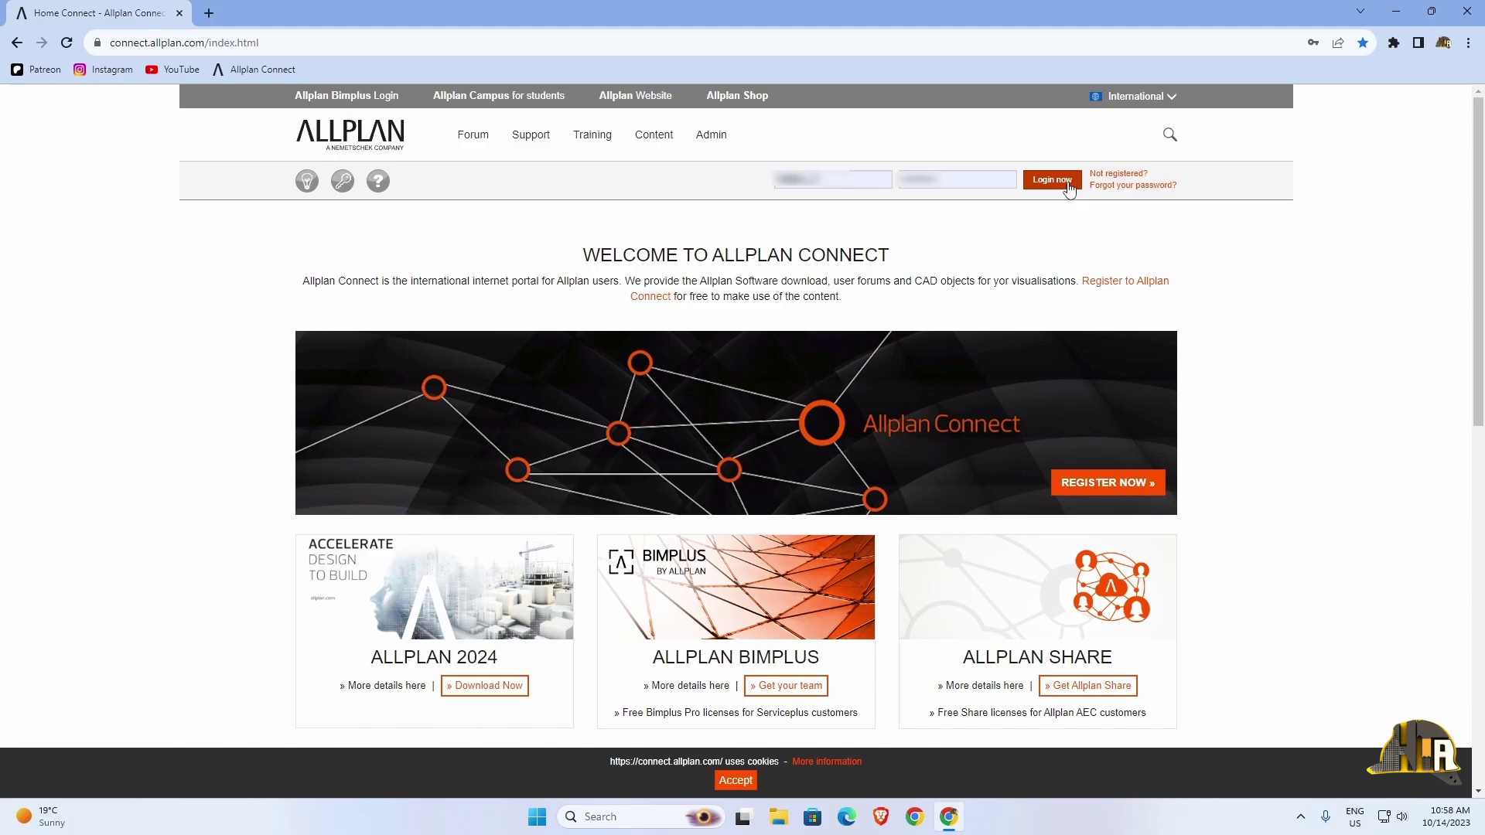
left_click(1091, 285)
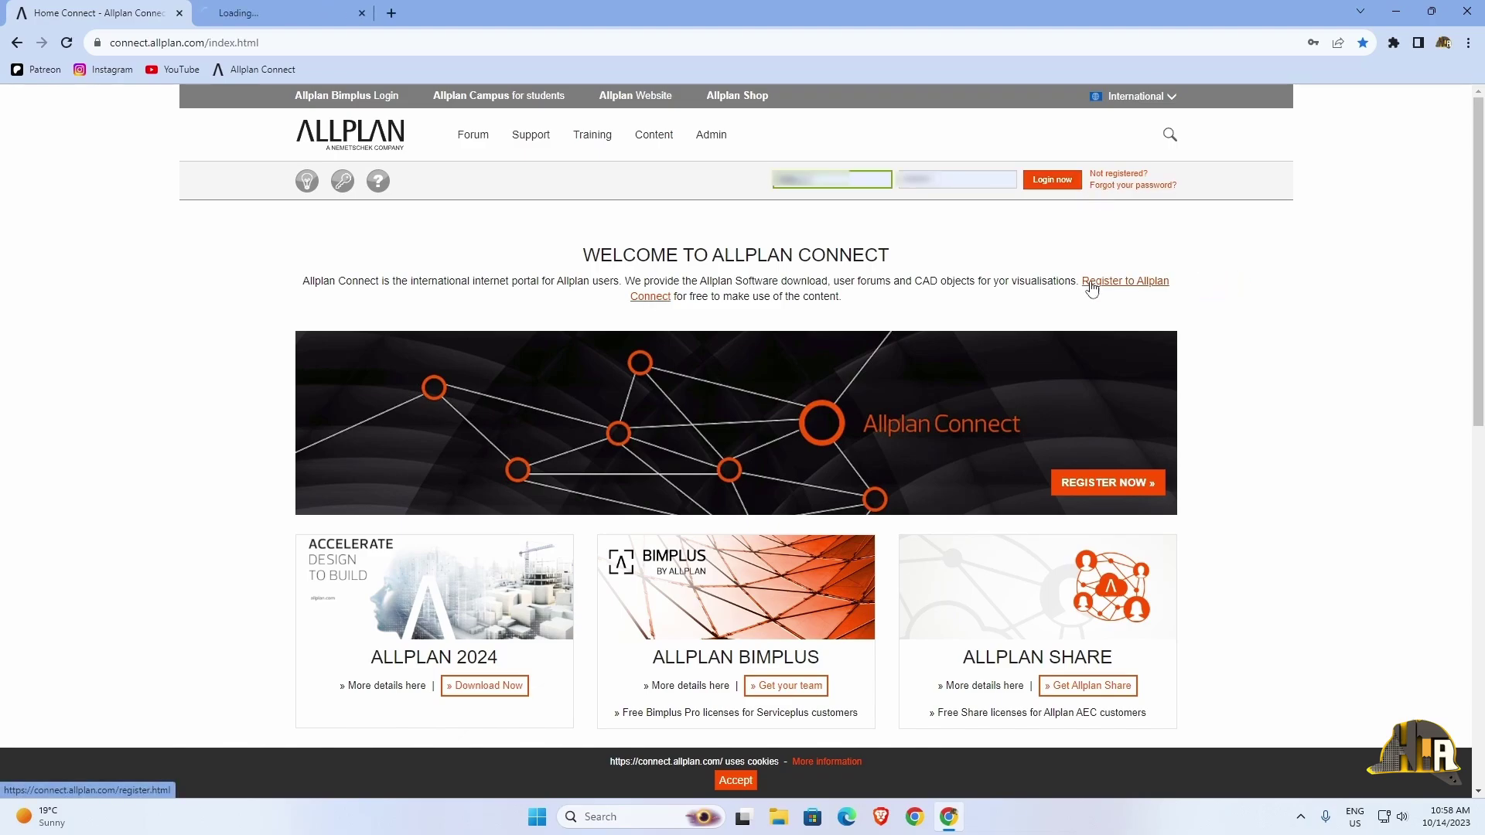
scroll(580, 334, "down", 3)
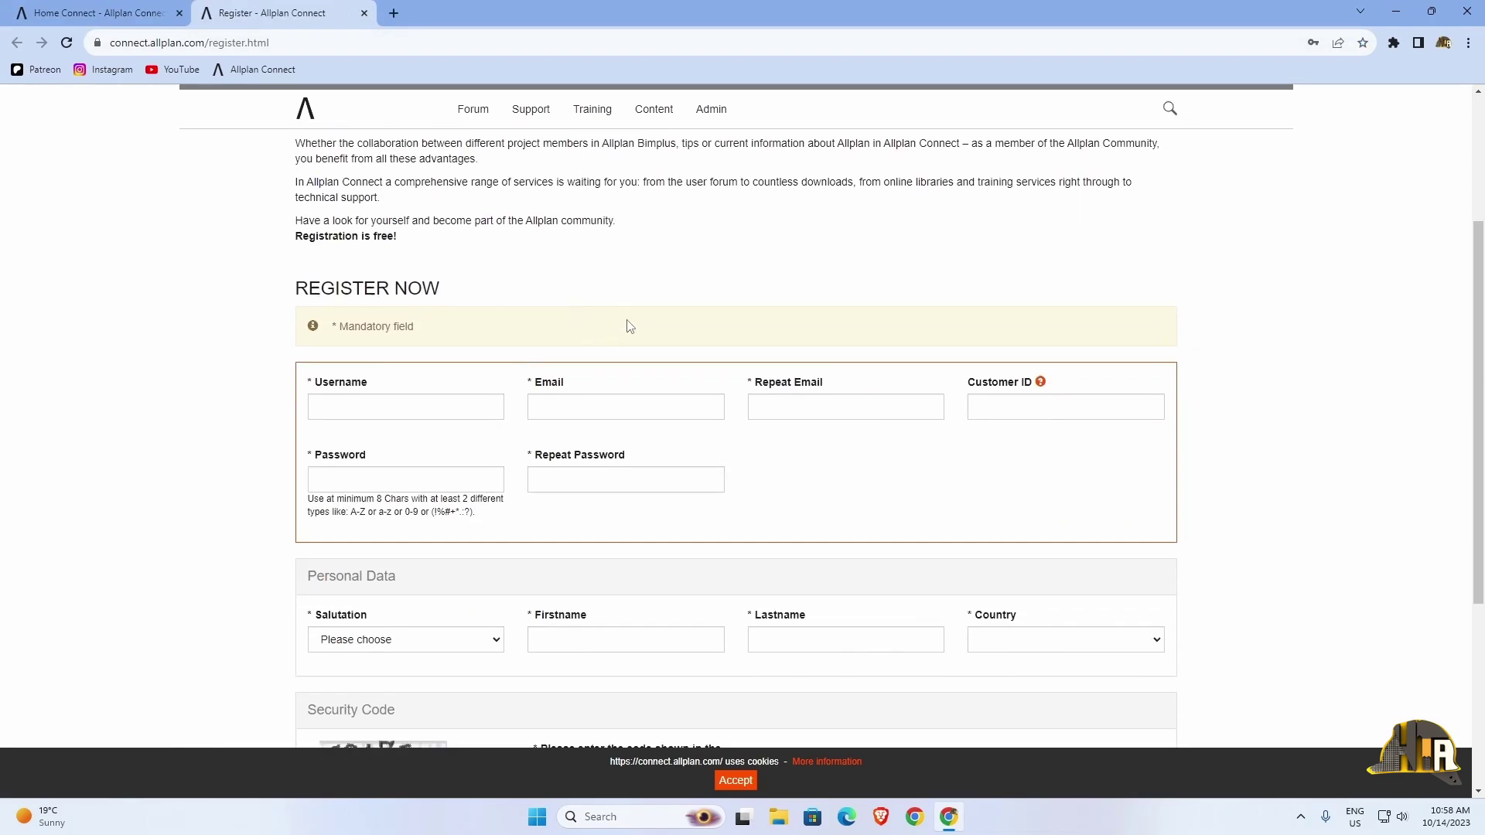
scroll(878, 271, "down", 3)
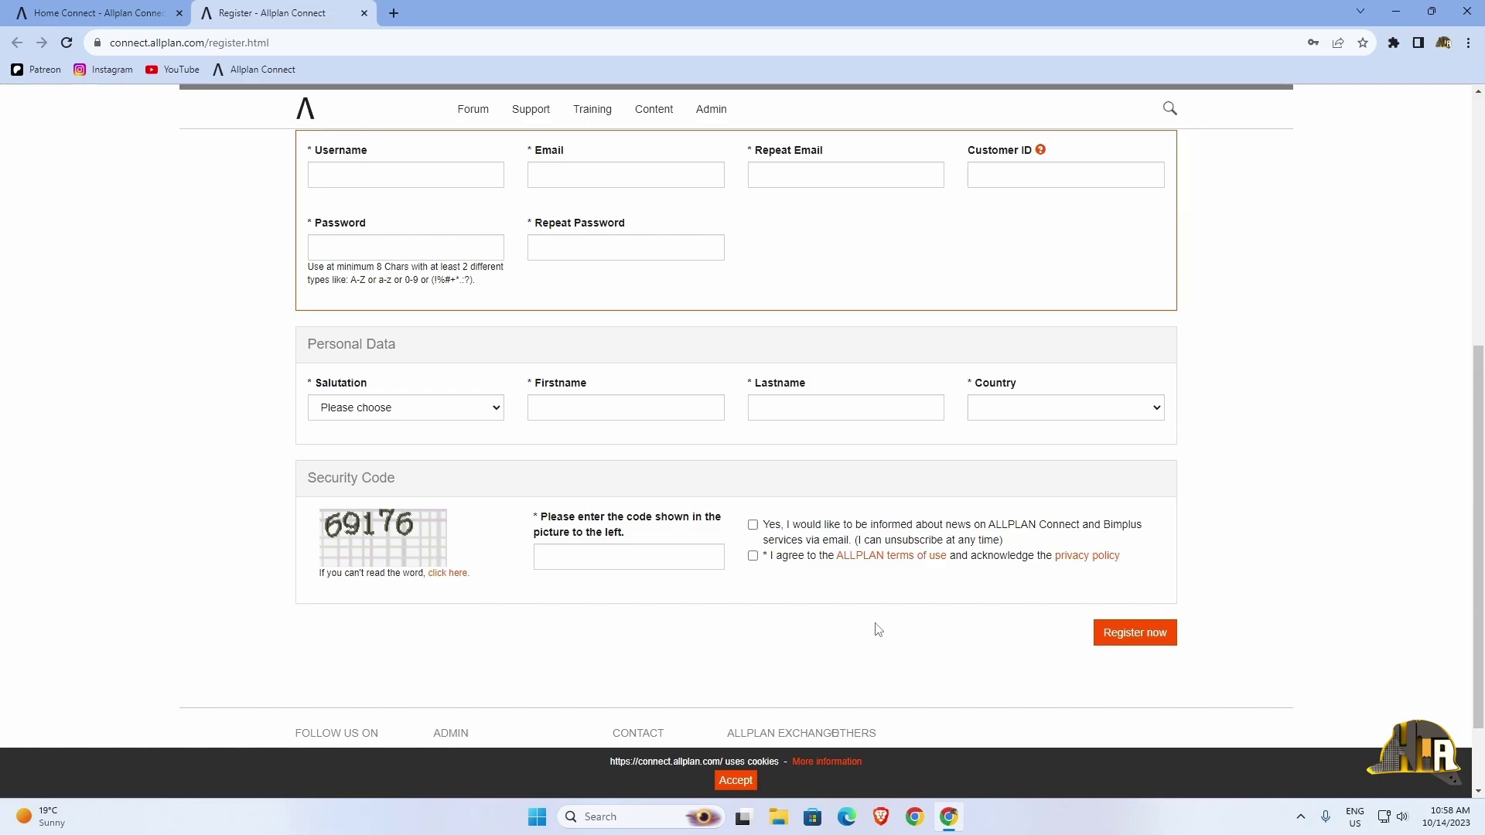
left_click(364, 13)
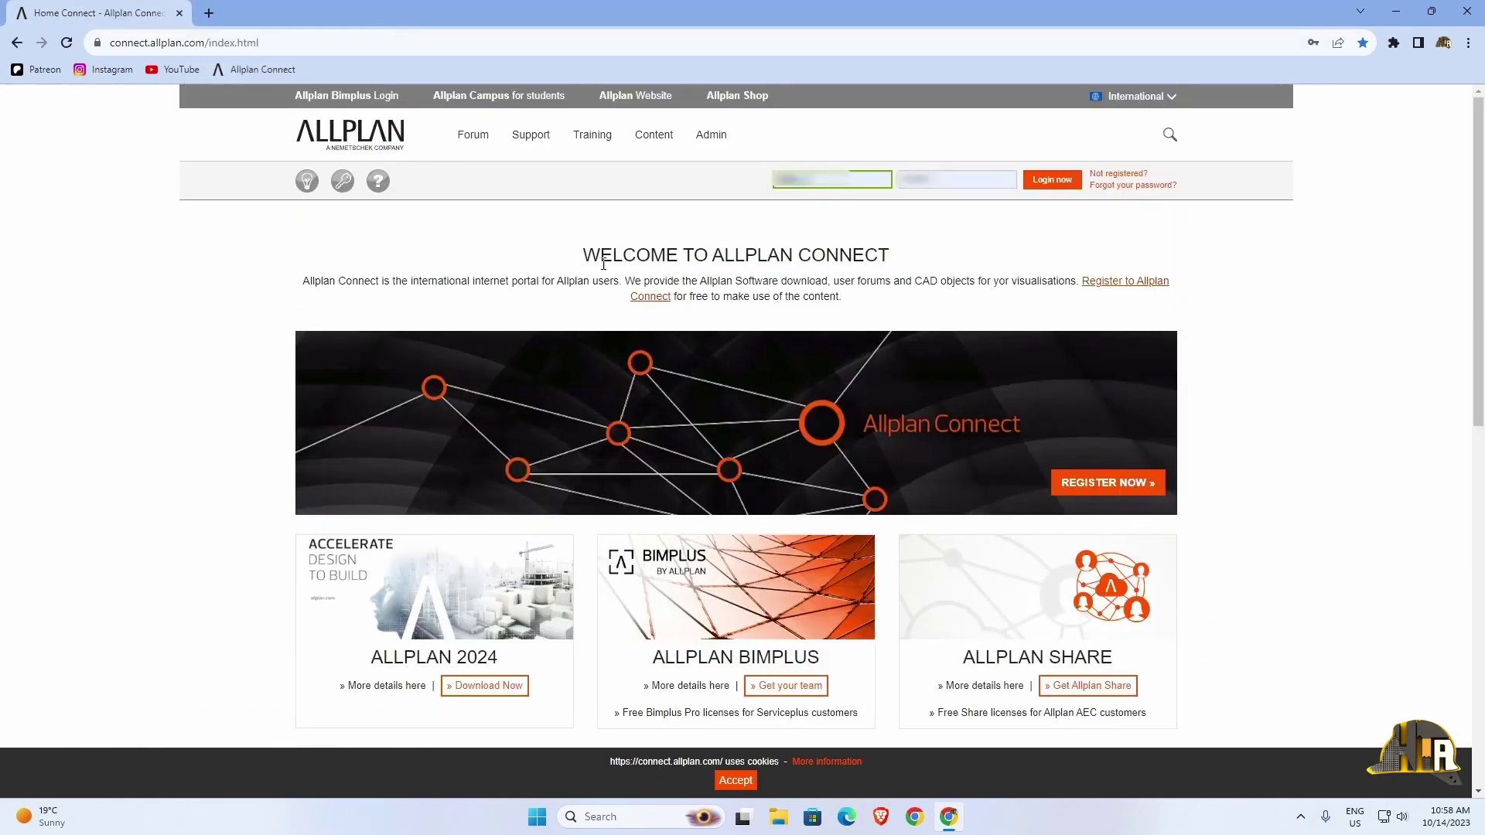
Step: Log in, dismiss the Customer ID notice, and download Allplan_2024_0_0_Installer.exe from Support > Downloads
left_click(1039, 181)
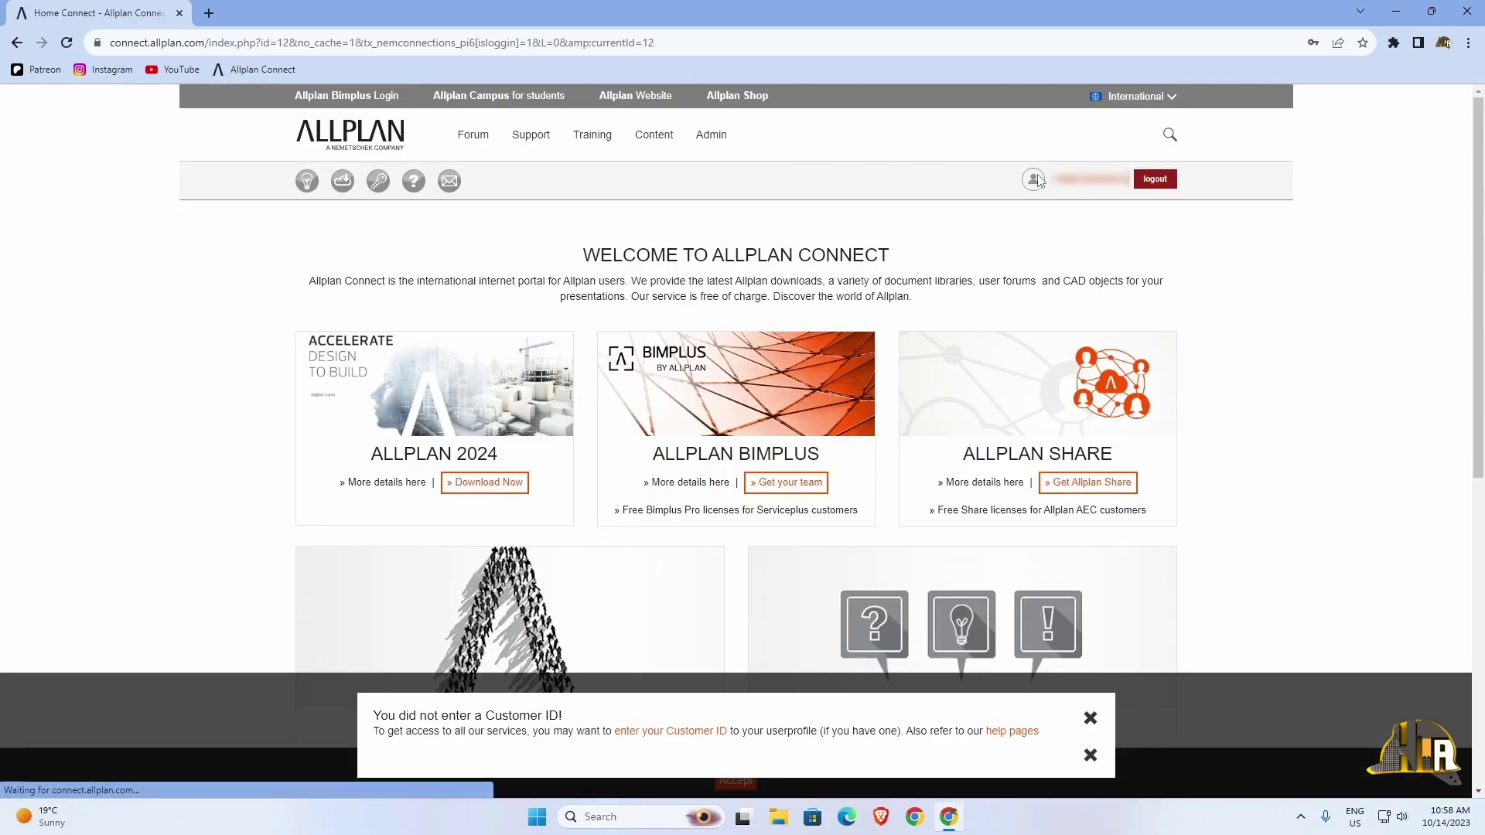
left_click(1090, 718)
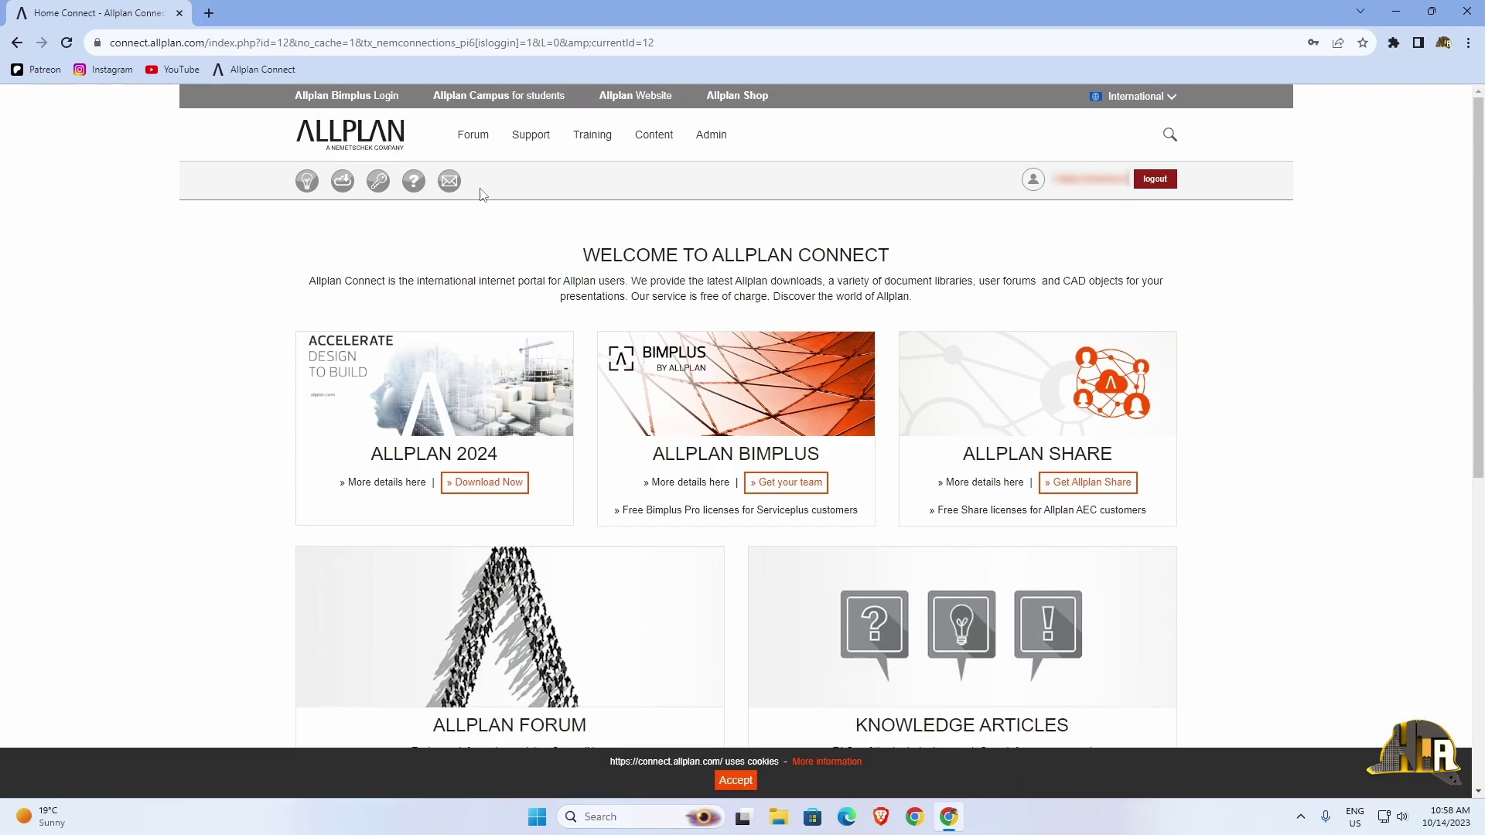
mouse_move(529, 146)
left_click(533, 217)
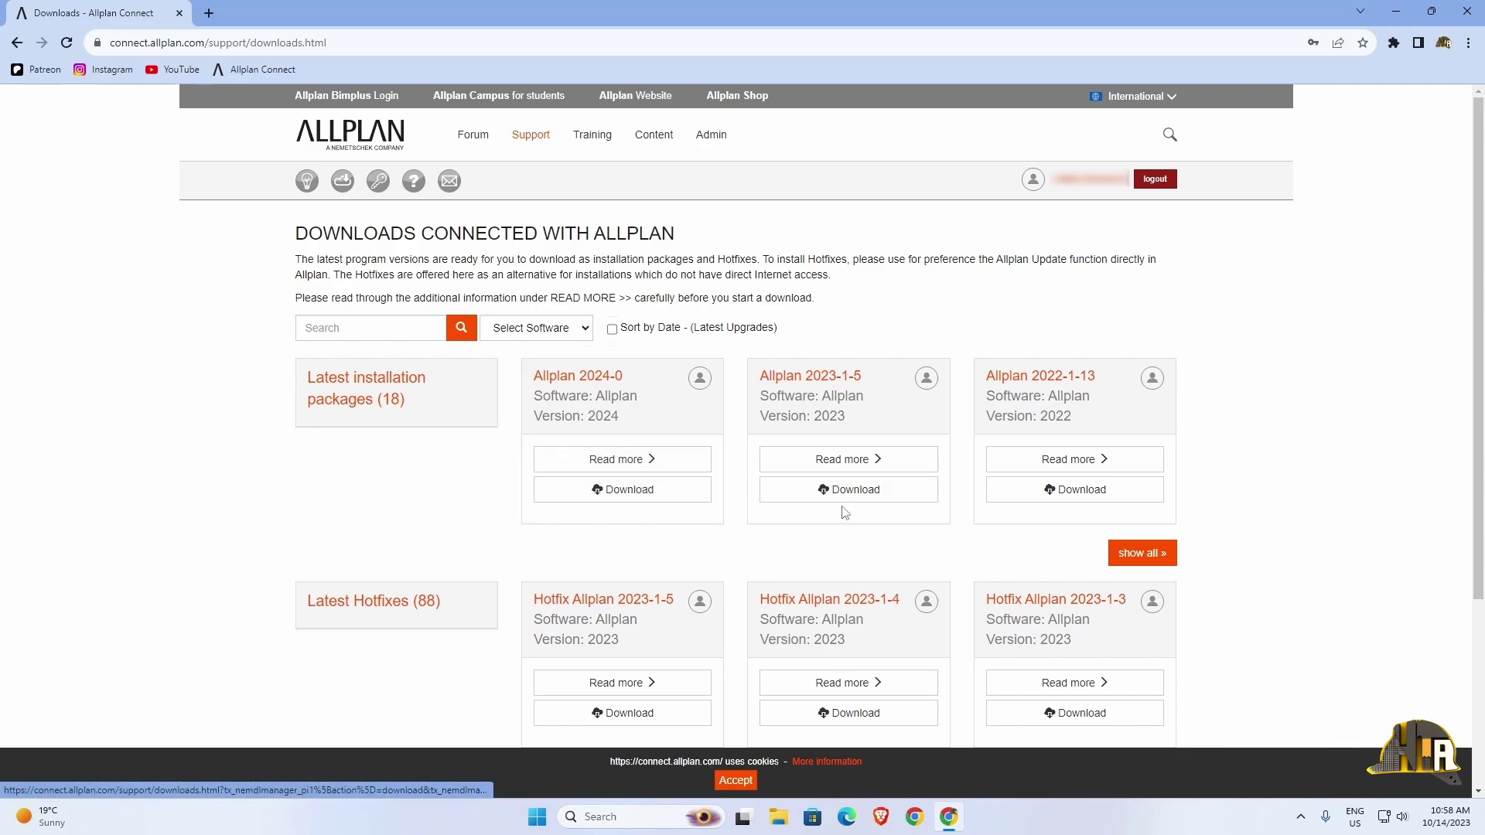
left_click(690, 492)
scroll(723, 482, "down", 1)
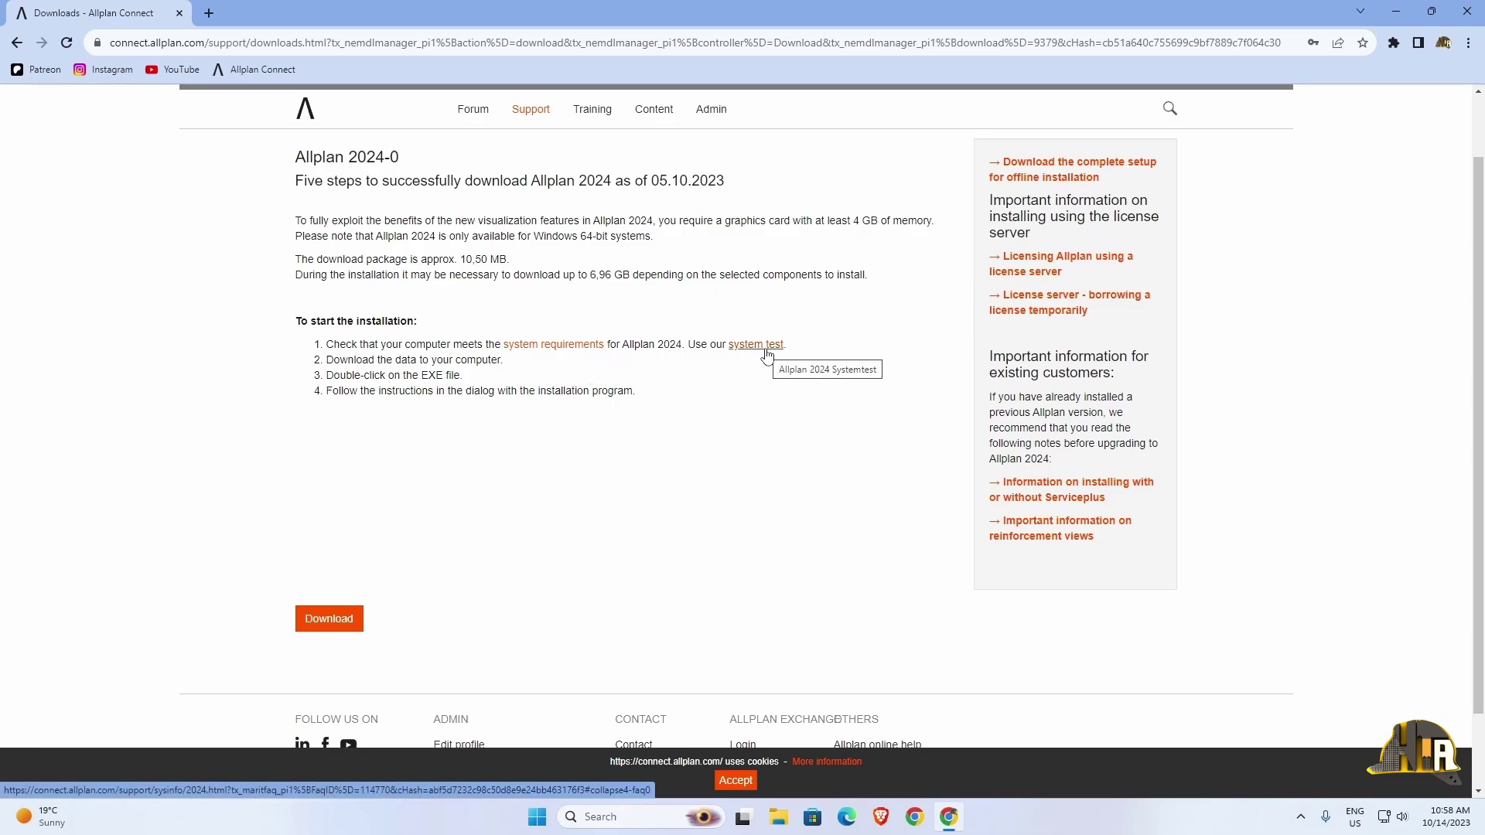
left_click(351, 624)
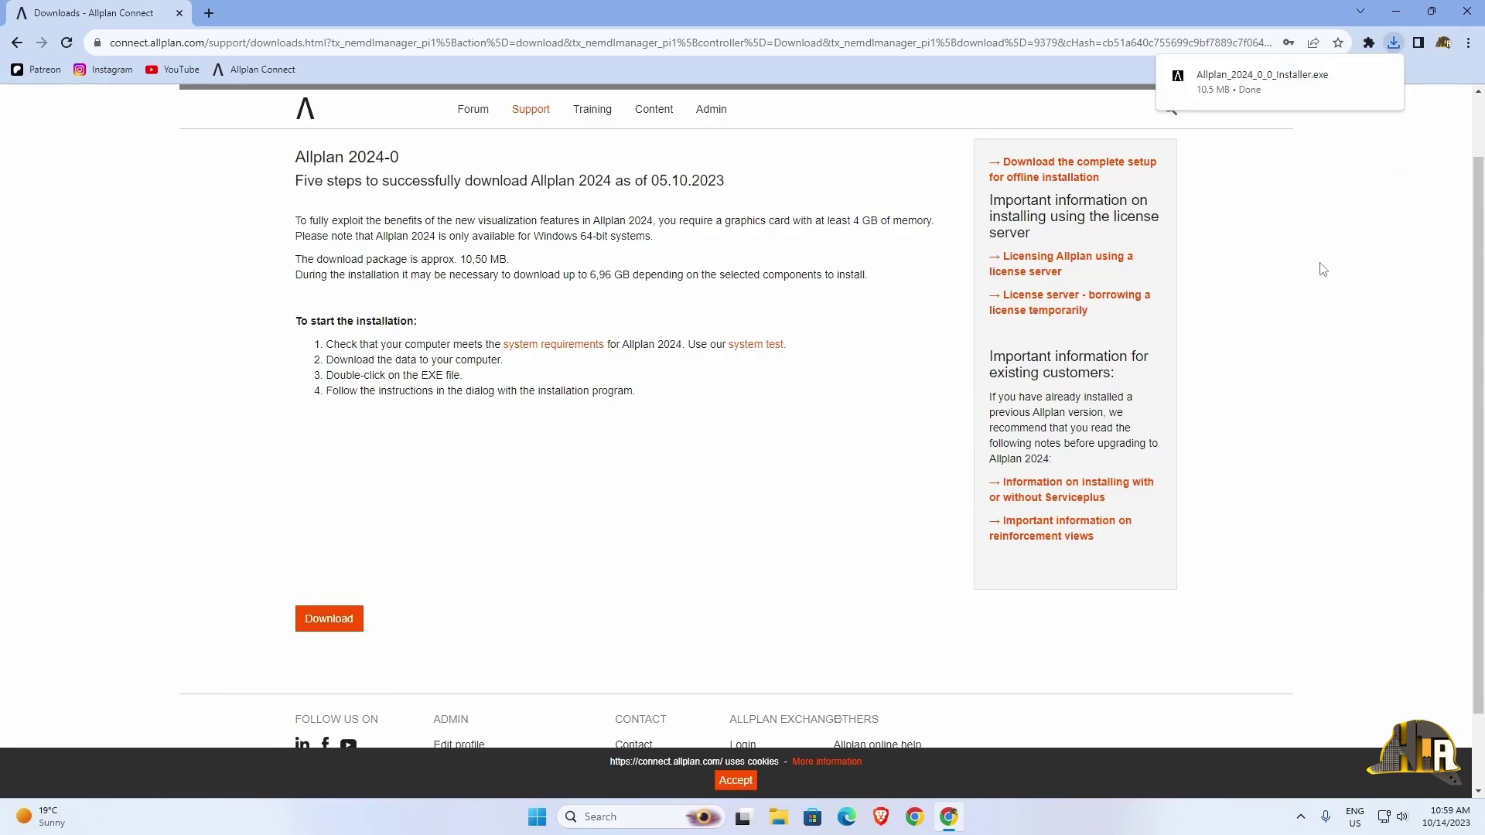
key("super+d")
Step: Launch Allplan_2024_0_0_Installer.exe from the Downloads folder and minimize Explorer
double_click(42, 116)
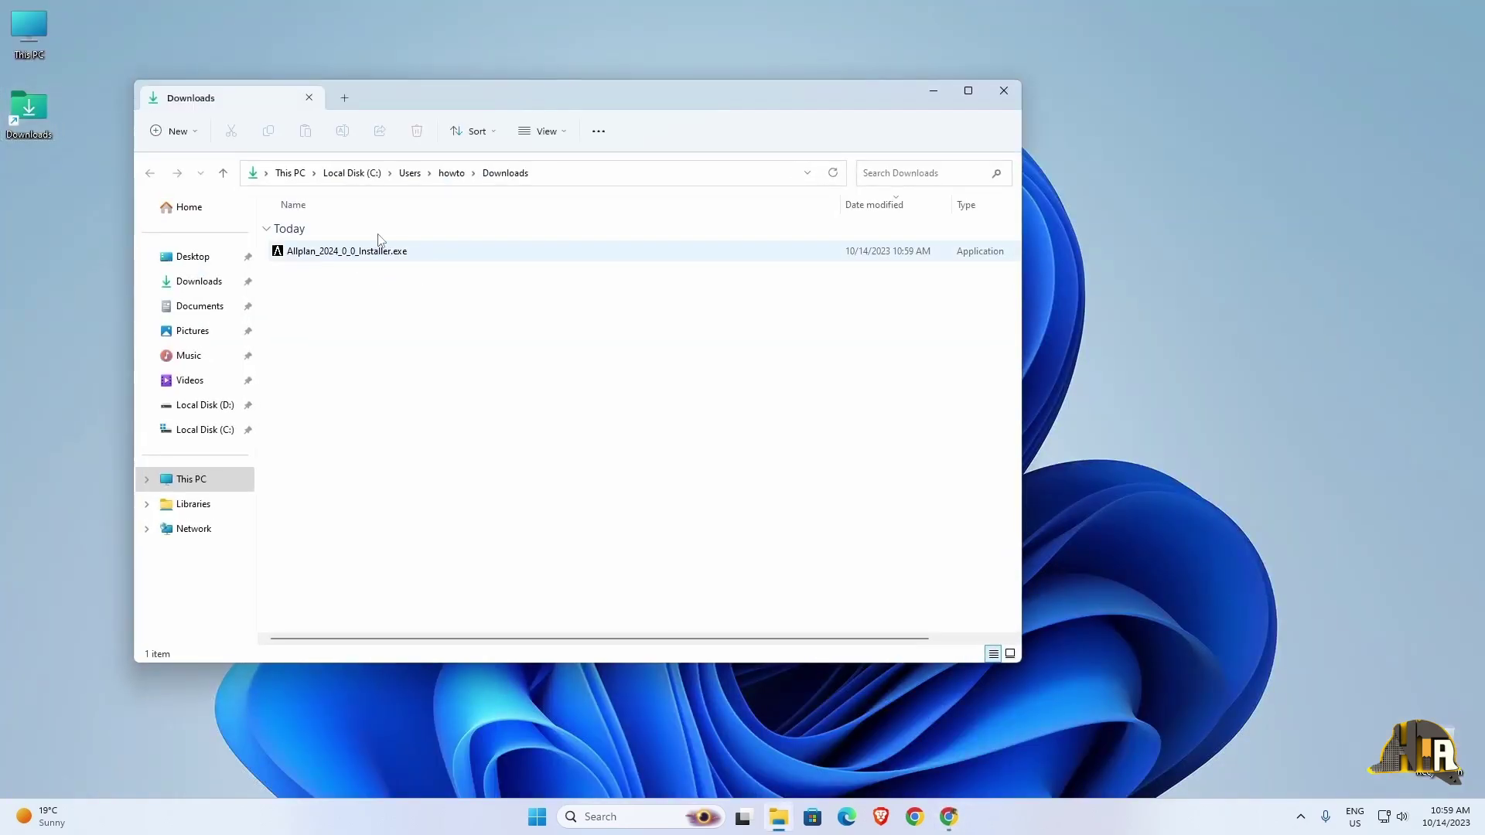
double_click(337, 253)
left_click(934, 92)
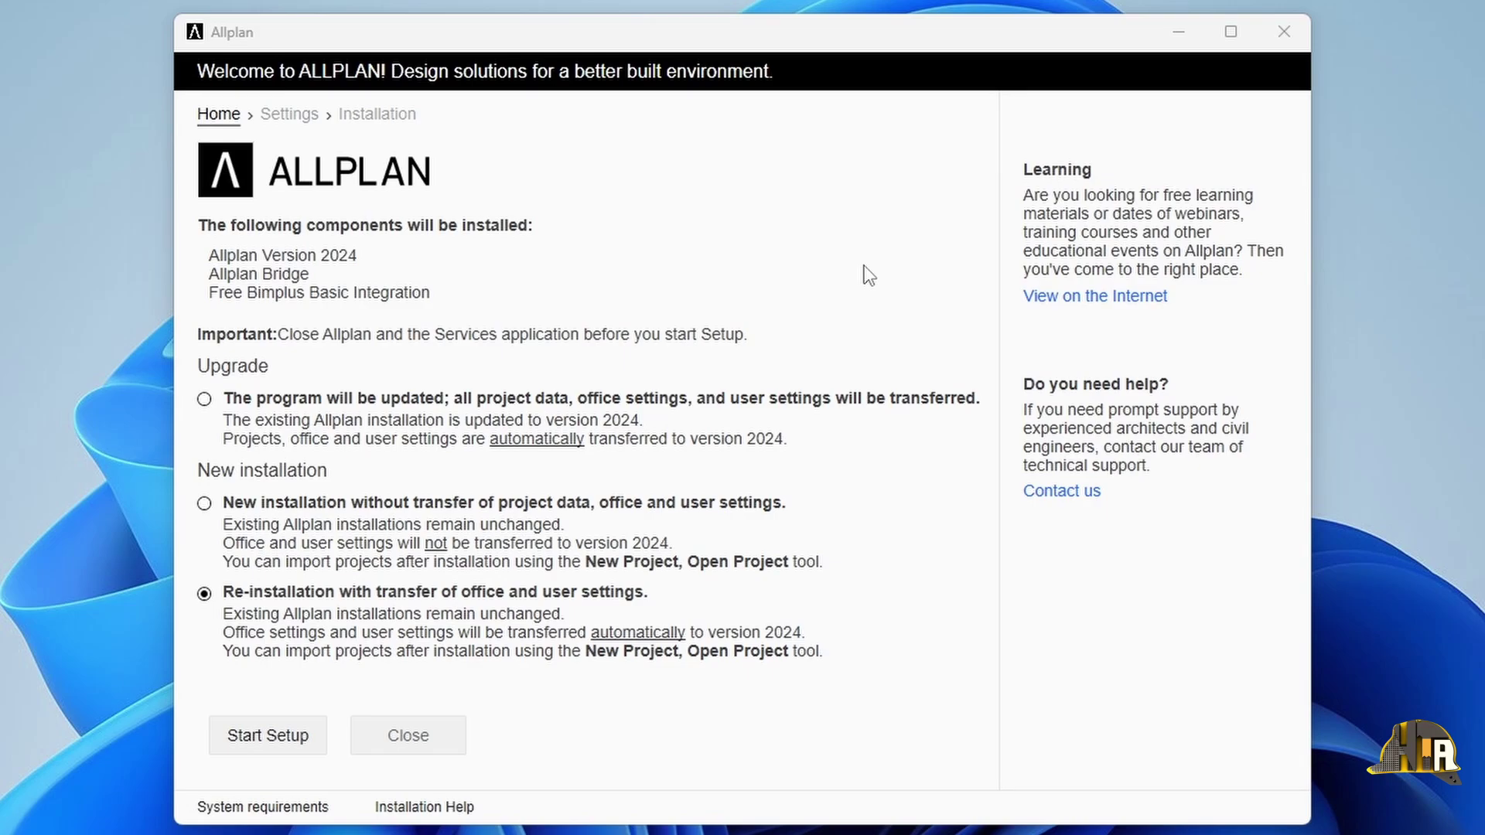
Step: Choose 'New installation without transfer' and accept the license terms
left_click(205, 504)
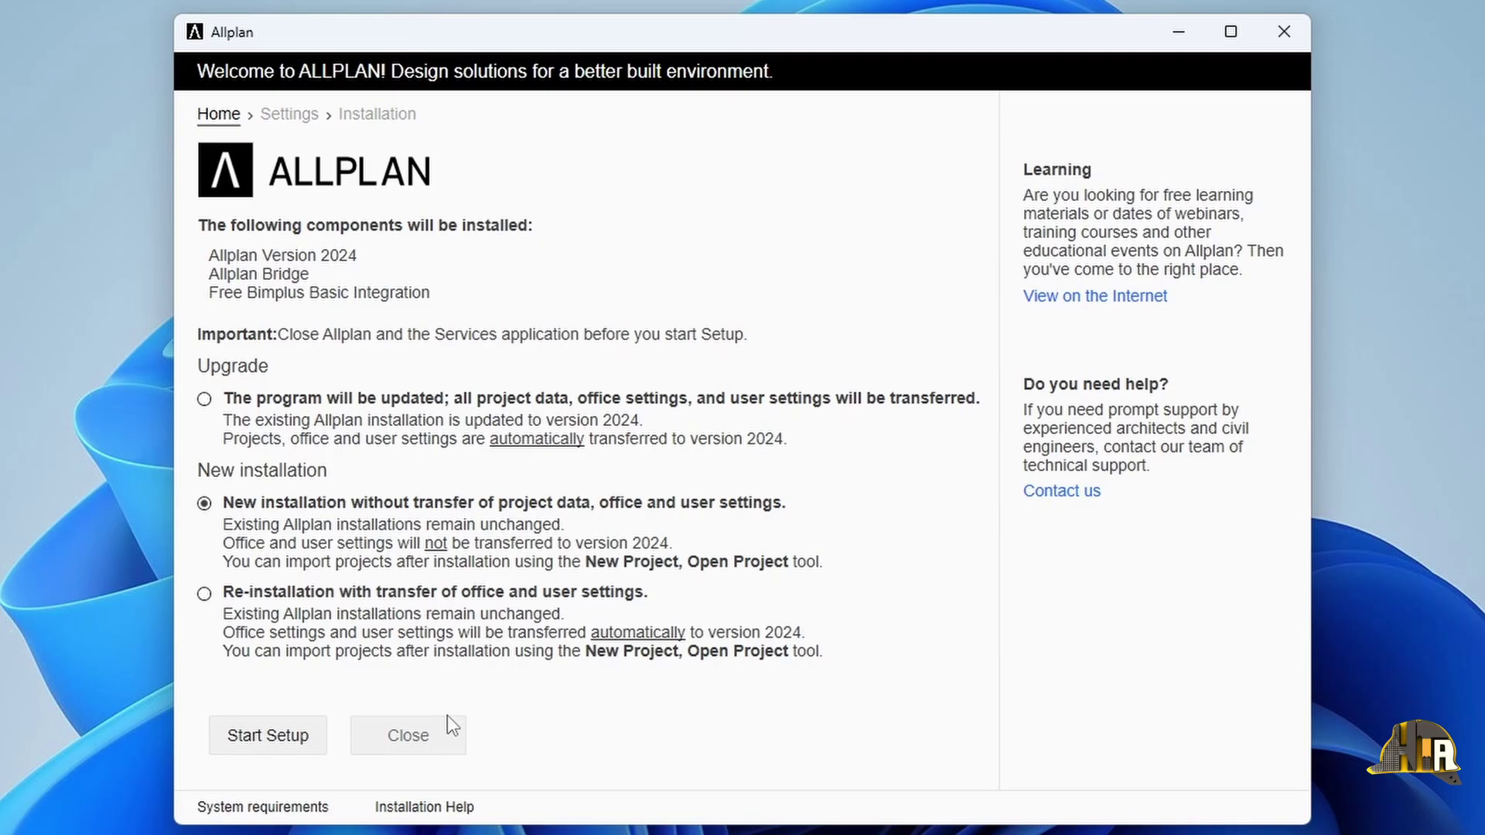
left_click(271, 735)
scroll(575, 401, "down", 10)
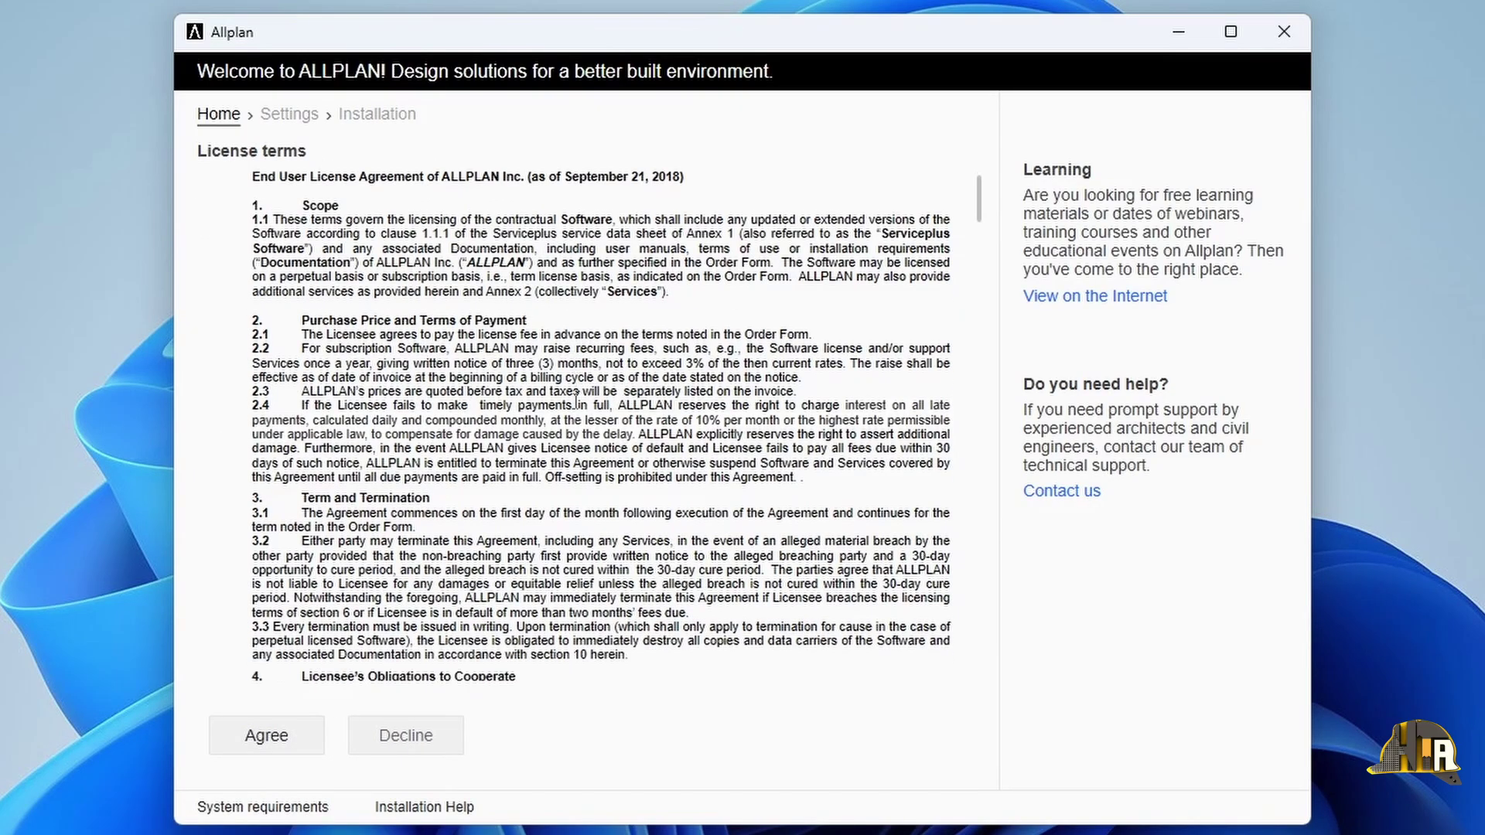
scroll(575, 401, "down", 20)
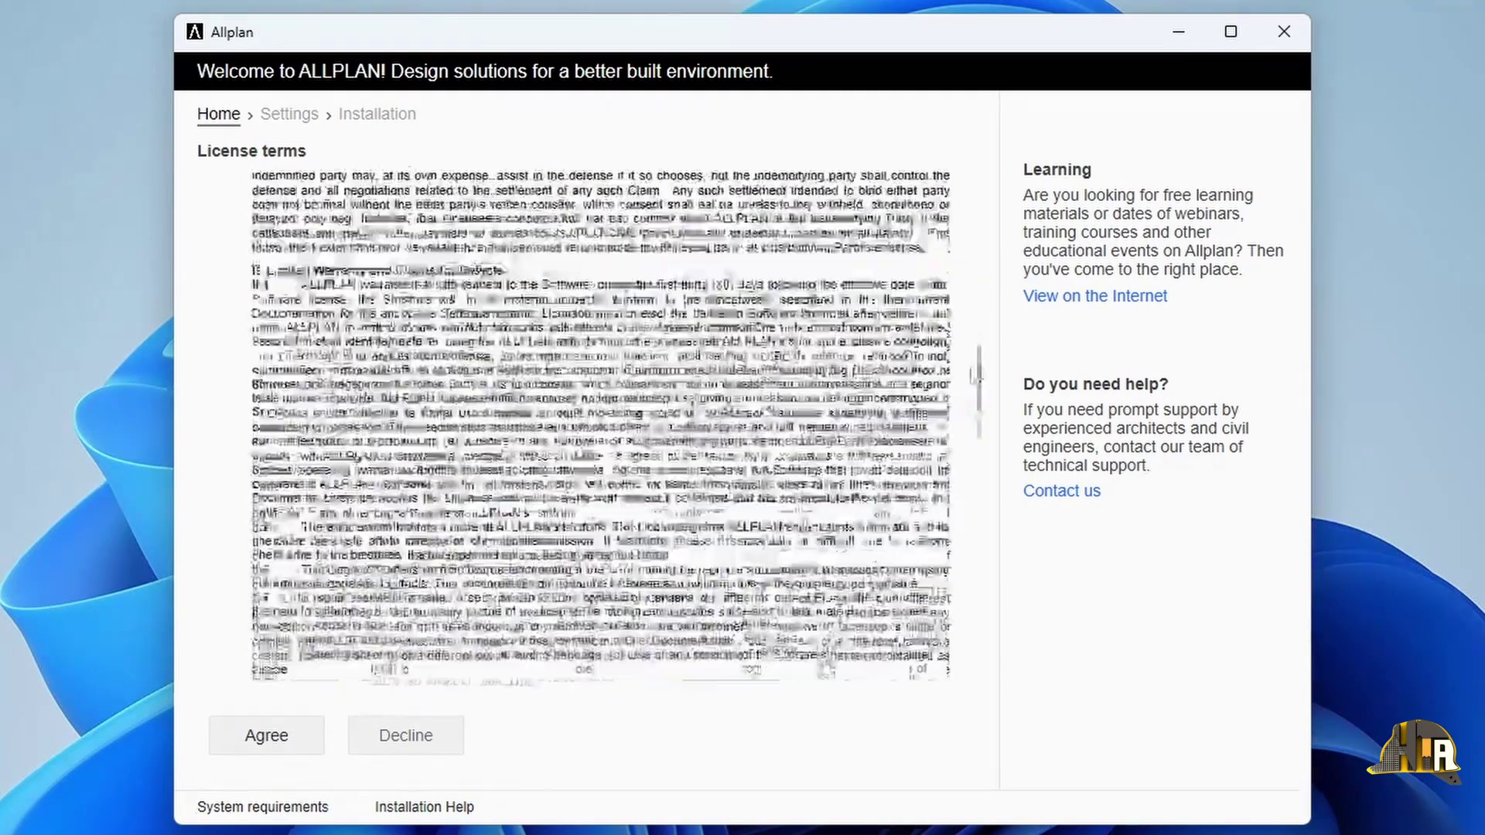
left_click(283, 738)
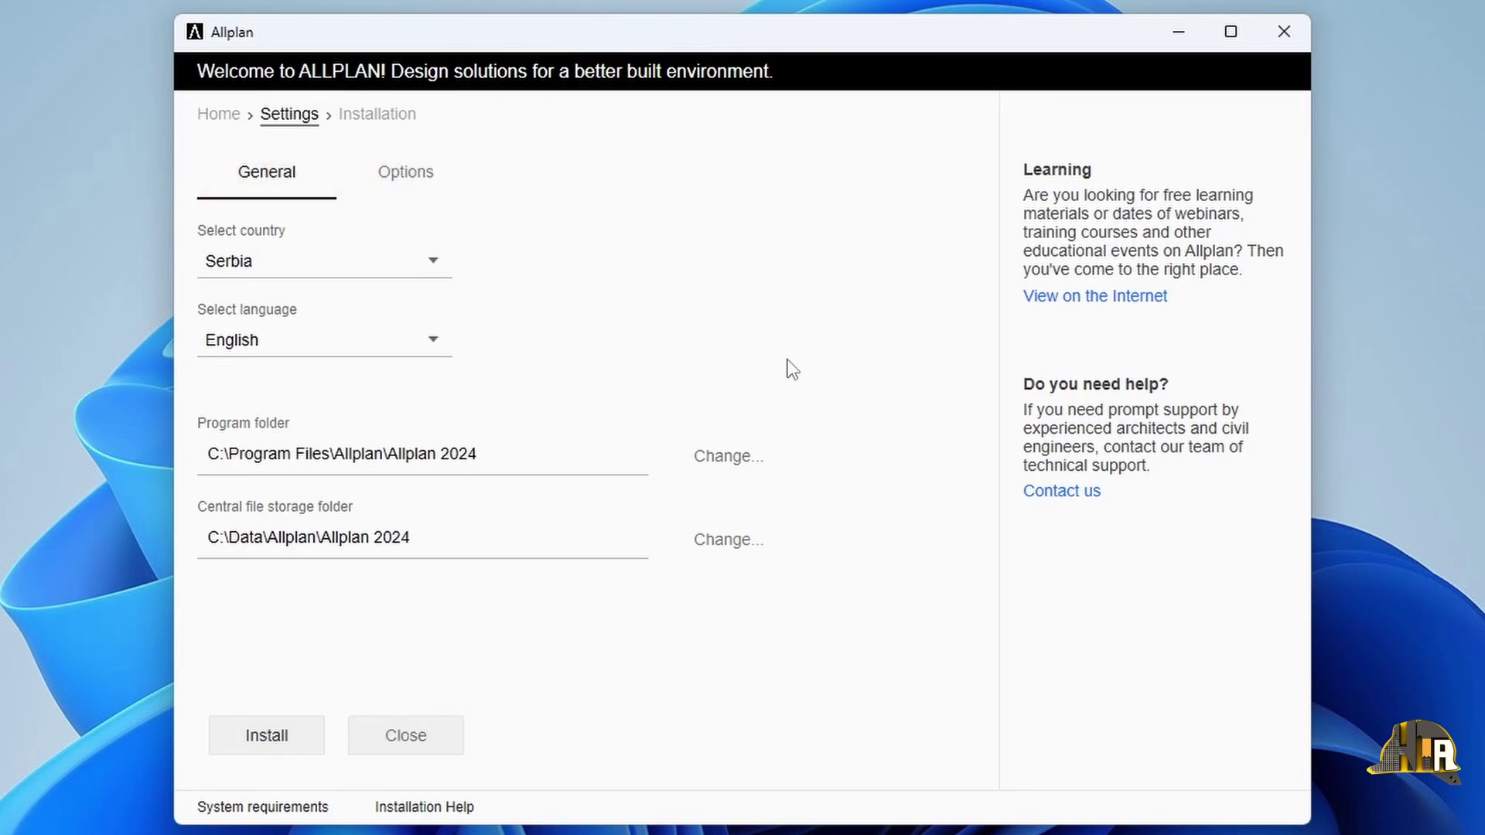
Step: Set the installation country to Germany on the General tab
left_click(433, 260)
scroll(334, 409, "down", 1)
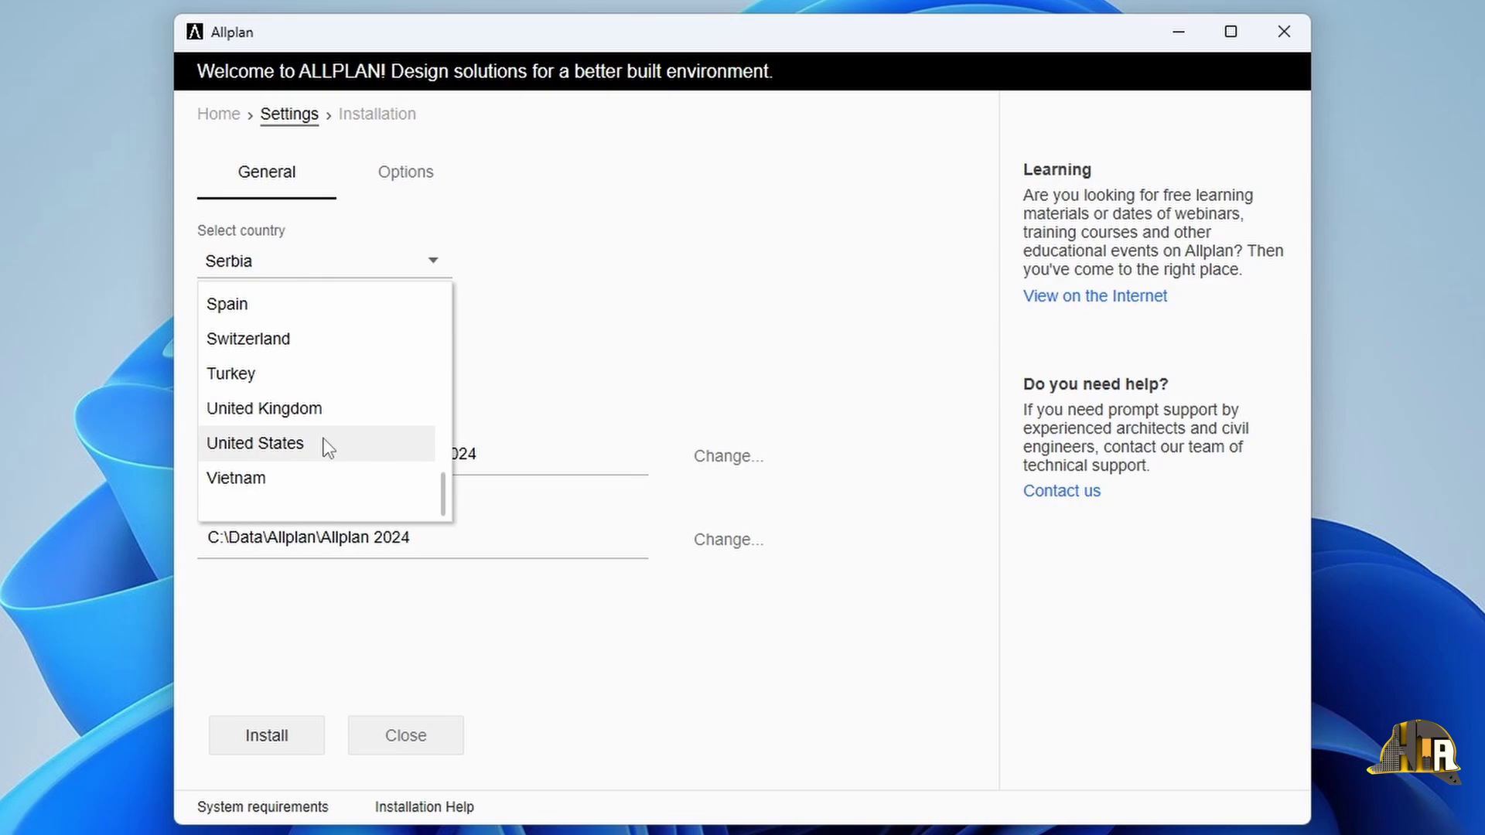
scroll(345, 421, "up", 6)
scroll(328, 433, "up", 3)
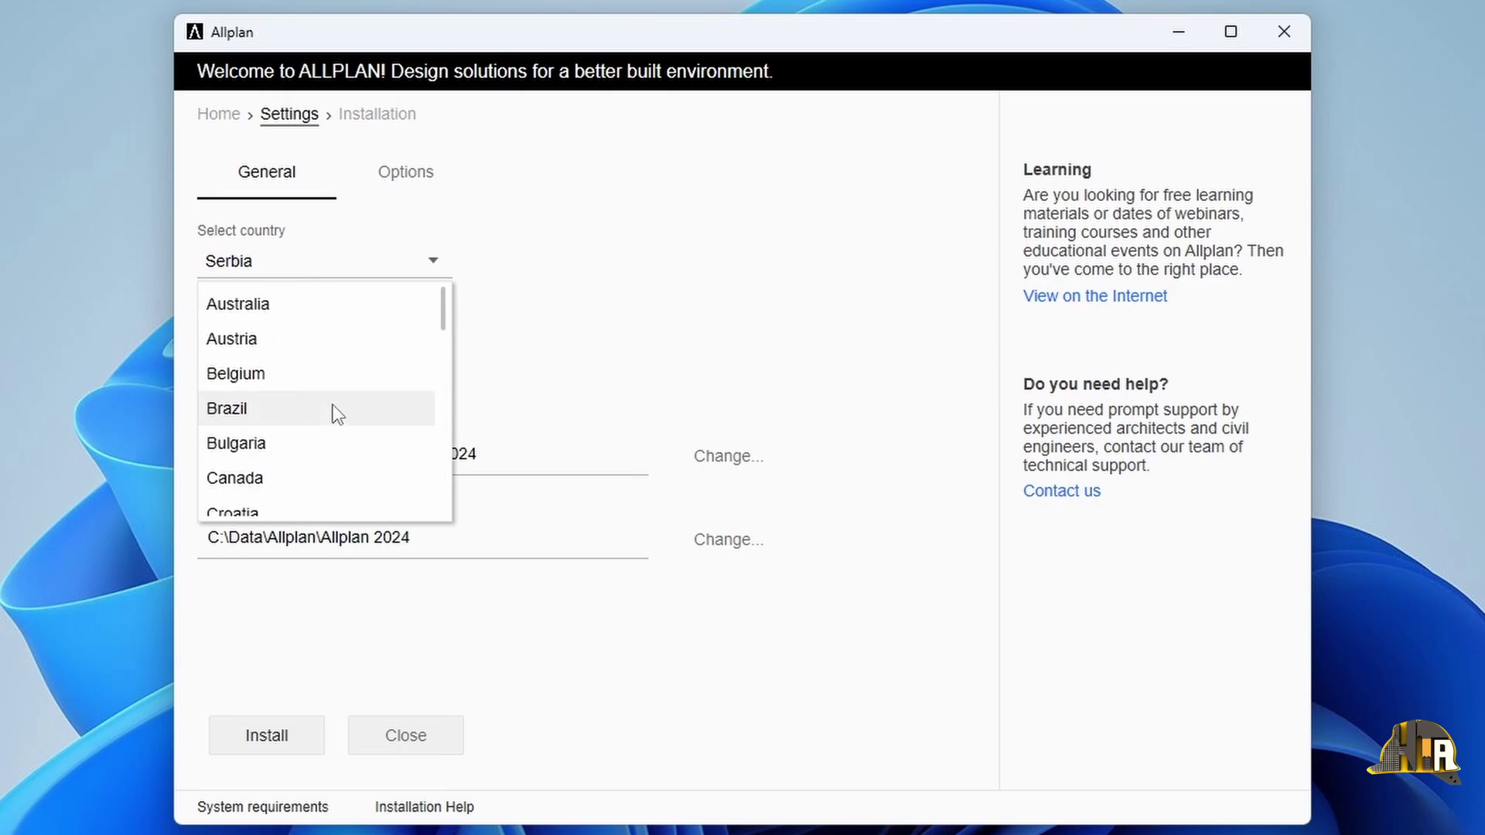
scroll(345, 418, "down", 2)
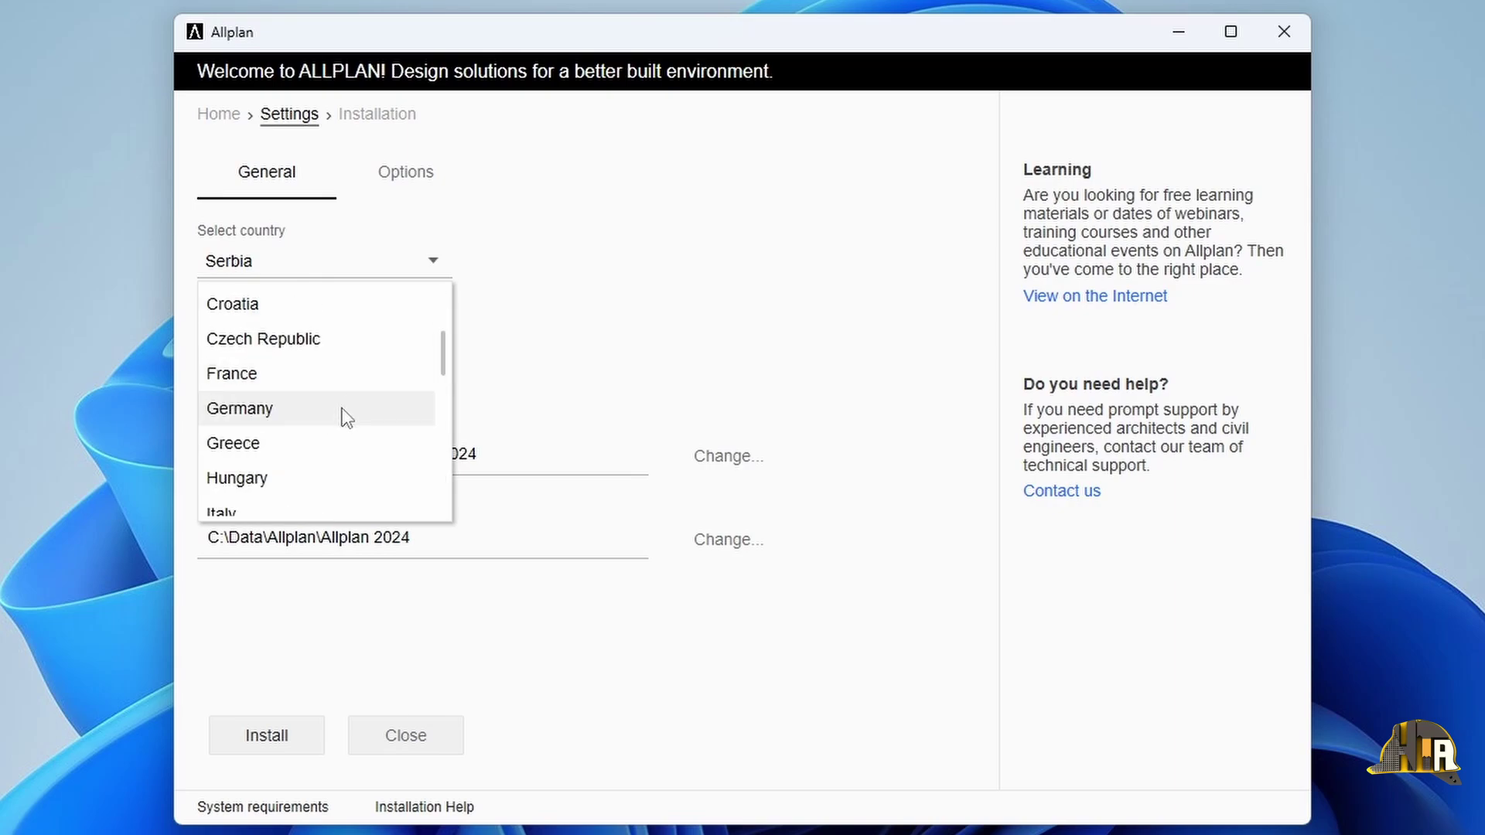
left_click(346, 417)
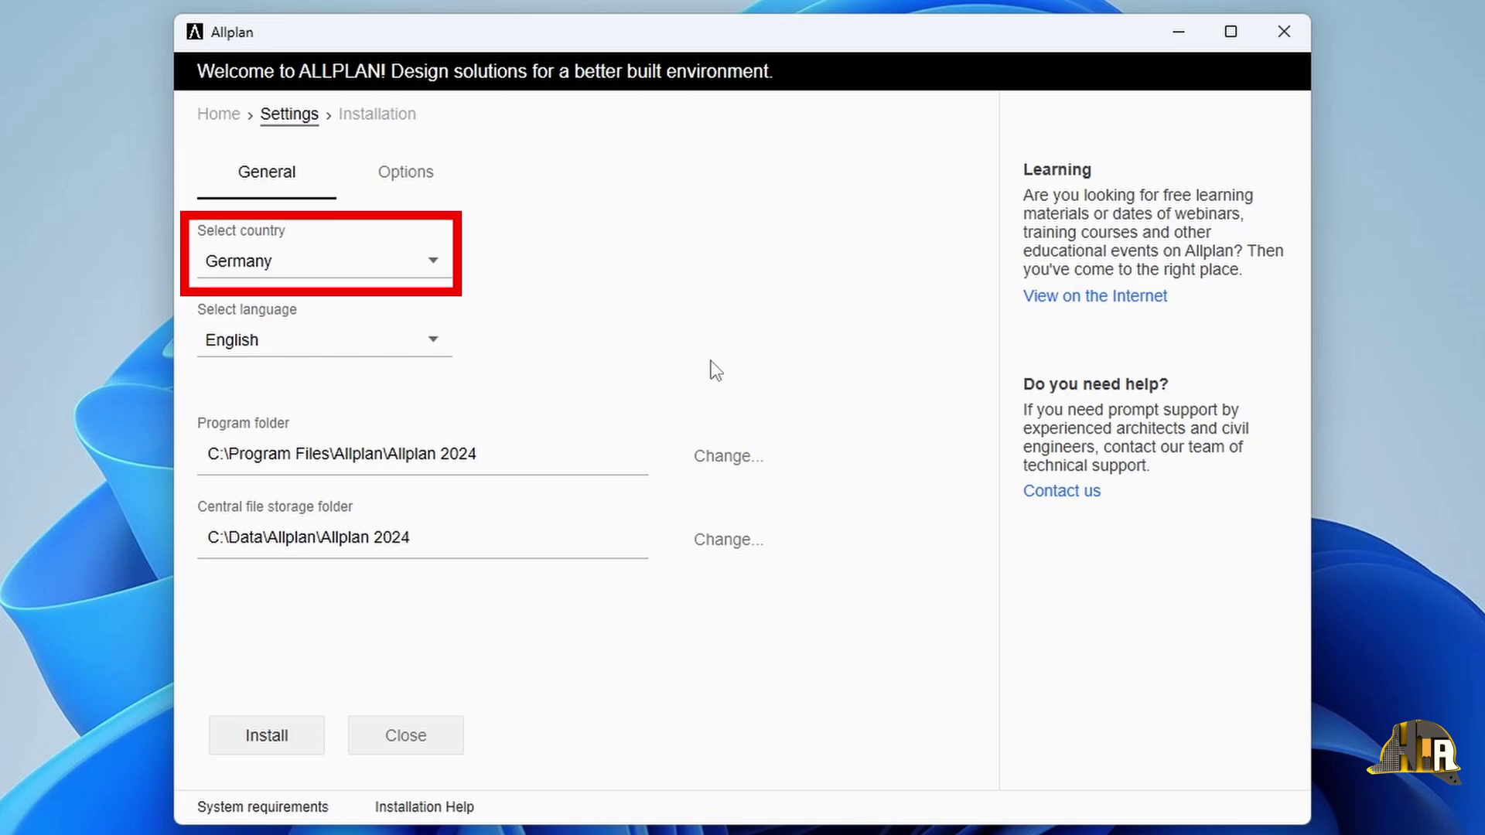
Step: Review the Countries and Languages features on the Options tab, then return to General
left_click(434, 182)
left_click(206, 260)
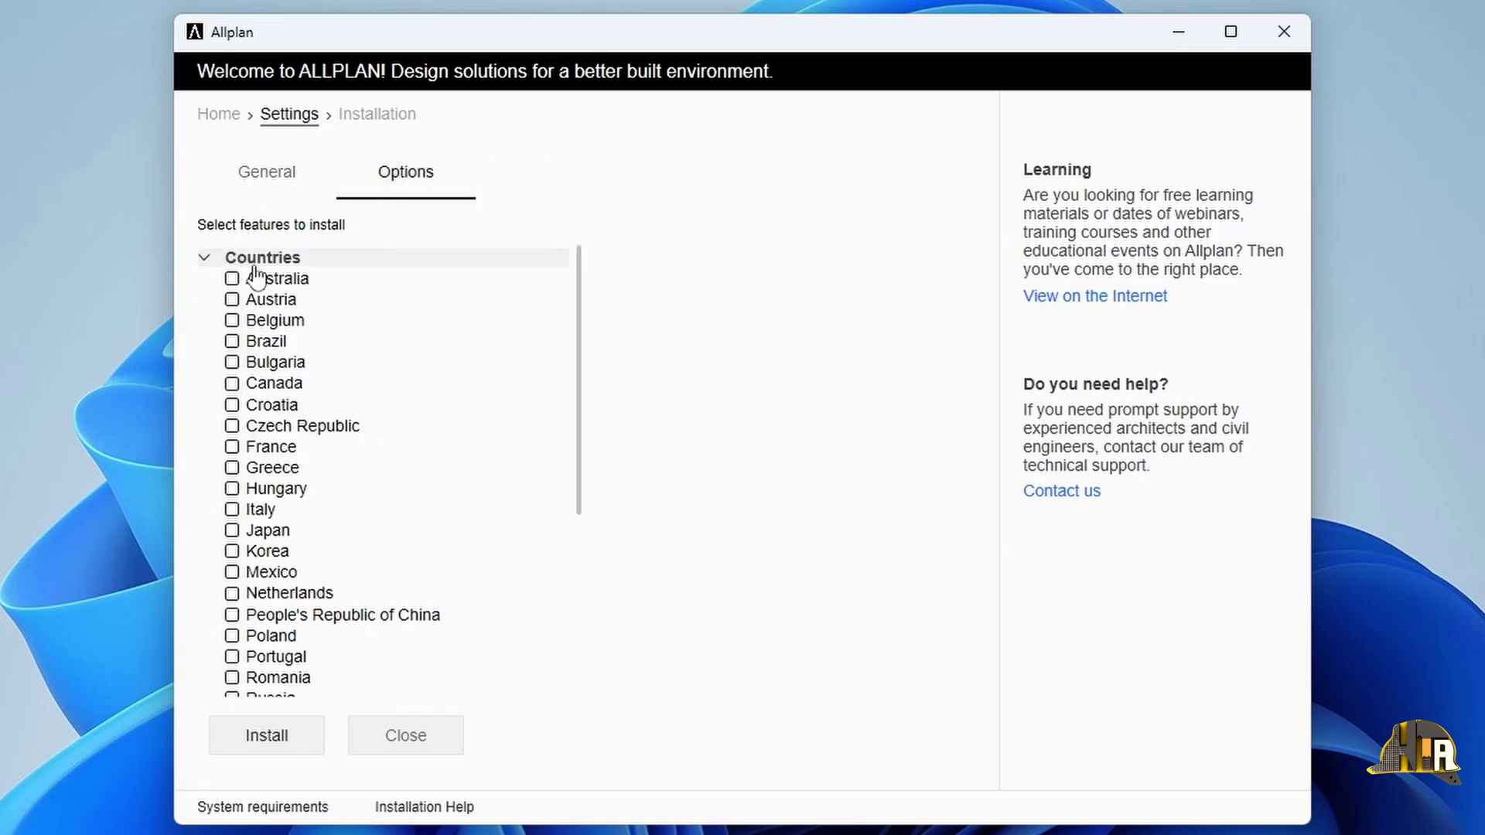
scroll(291, 390, "down", 4)
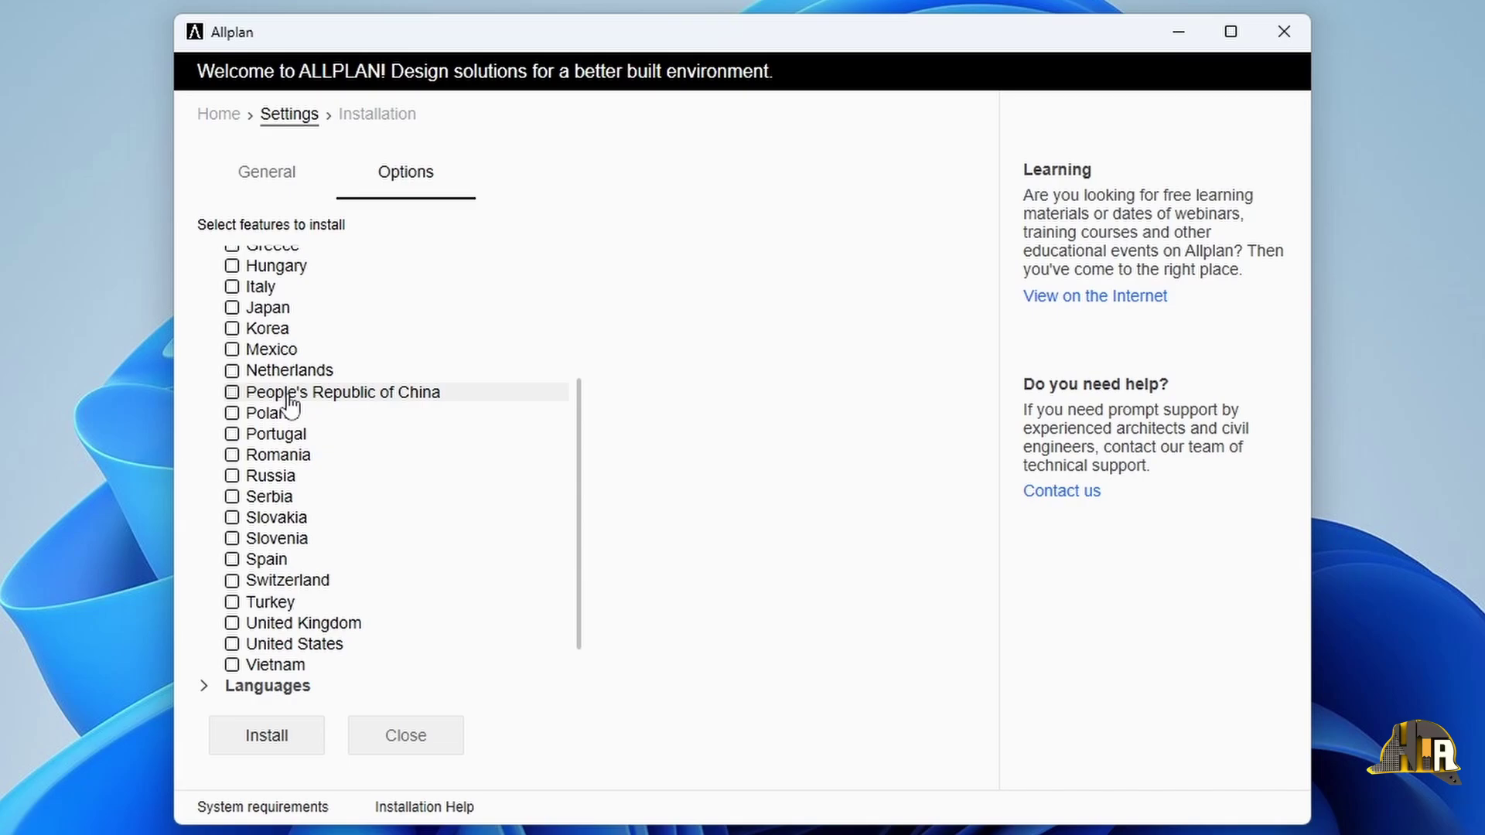
scroll(292, 413, "down", 1)
left_click(207, 630)
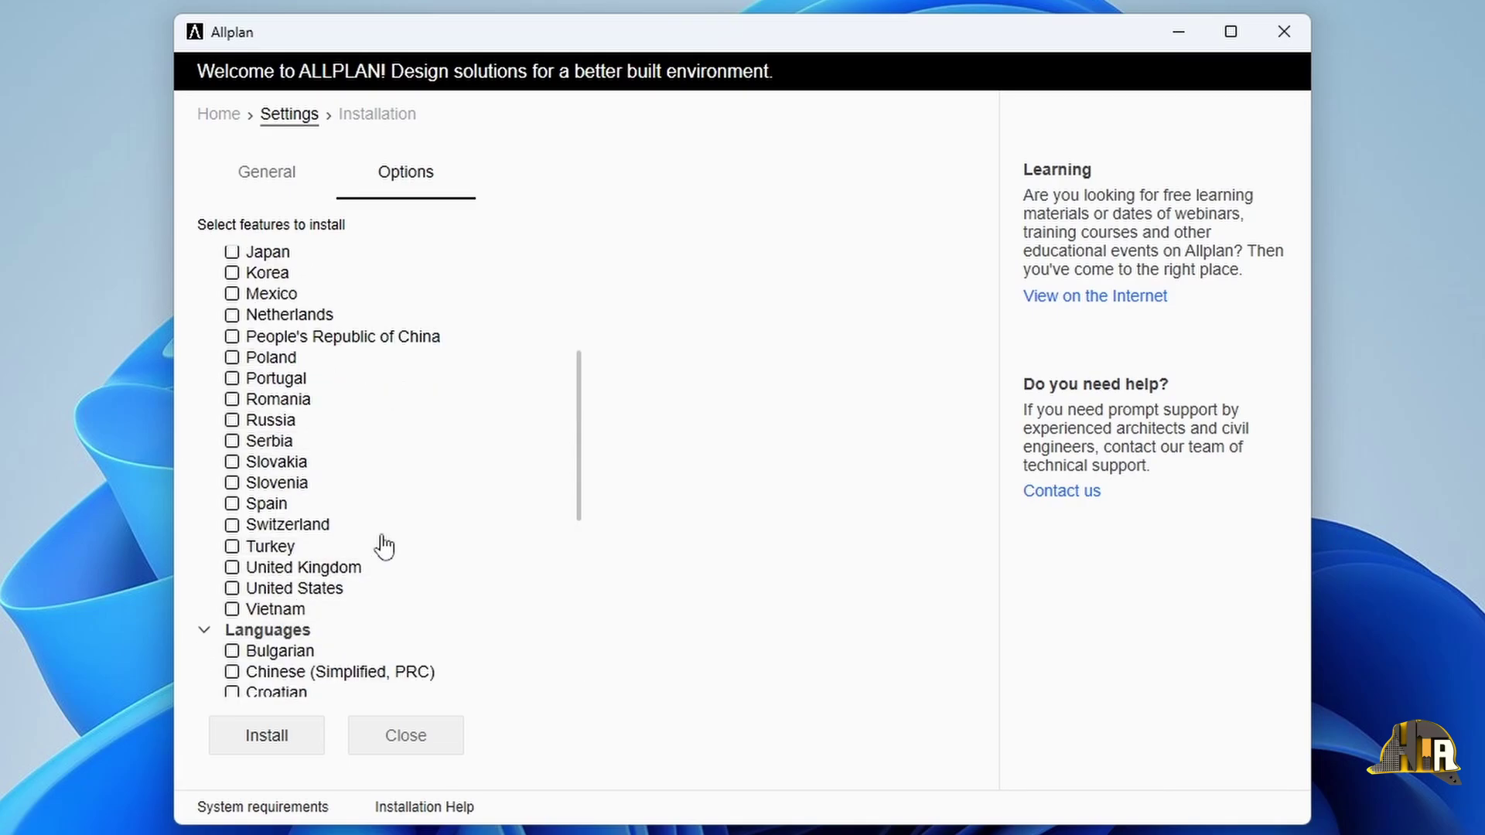
scroll(387, 526, "down", 7)
scroll(360, 514, "down", 1)
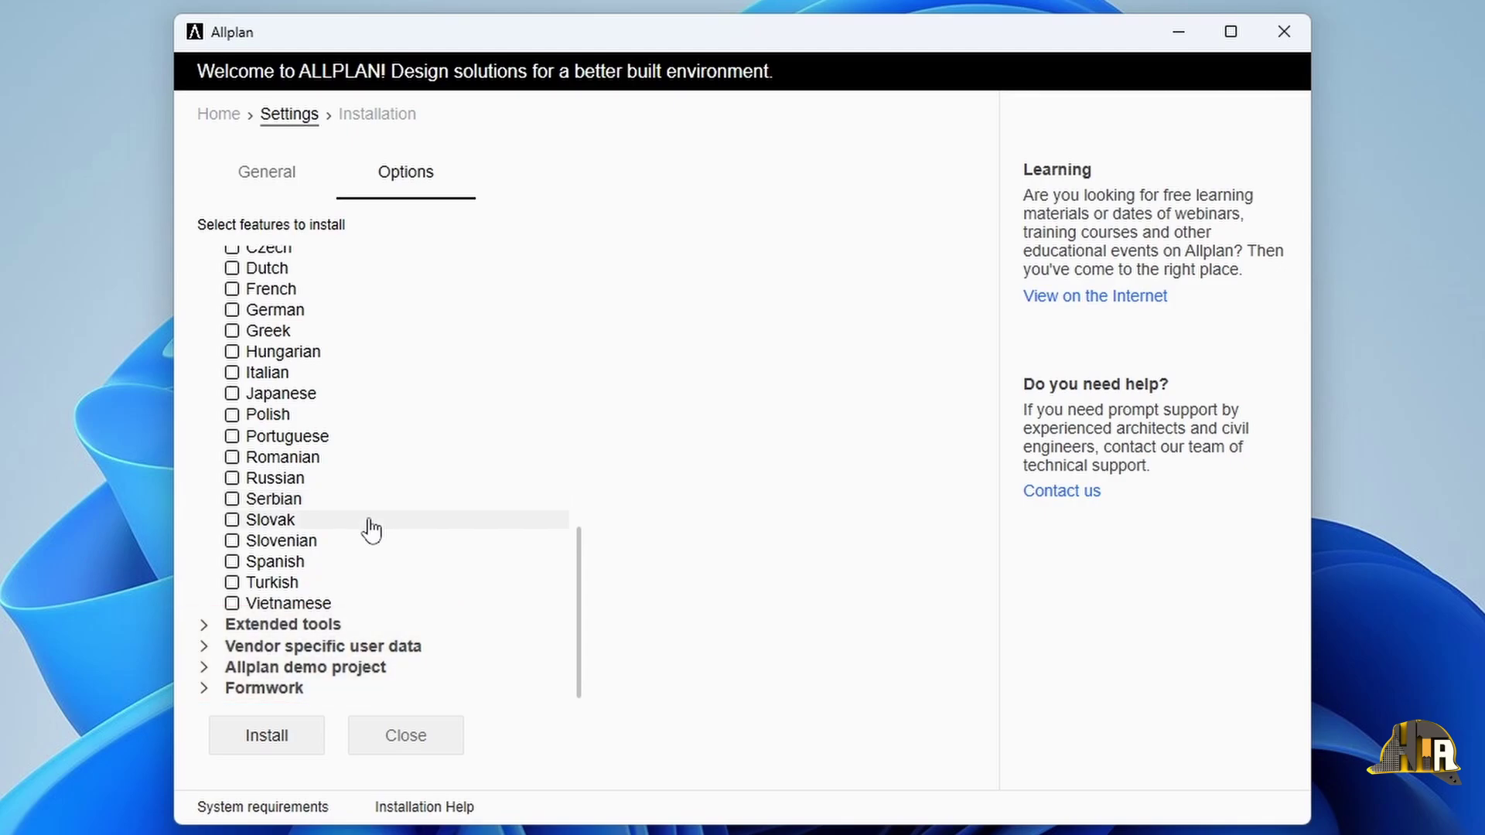
scroll(370, 528, "up", 10)
left_click(291, 175)
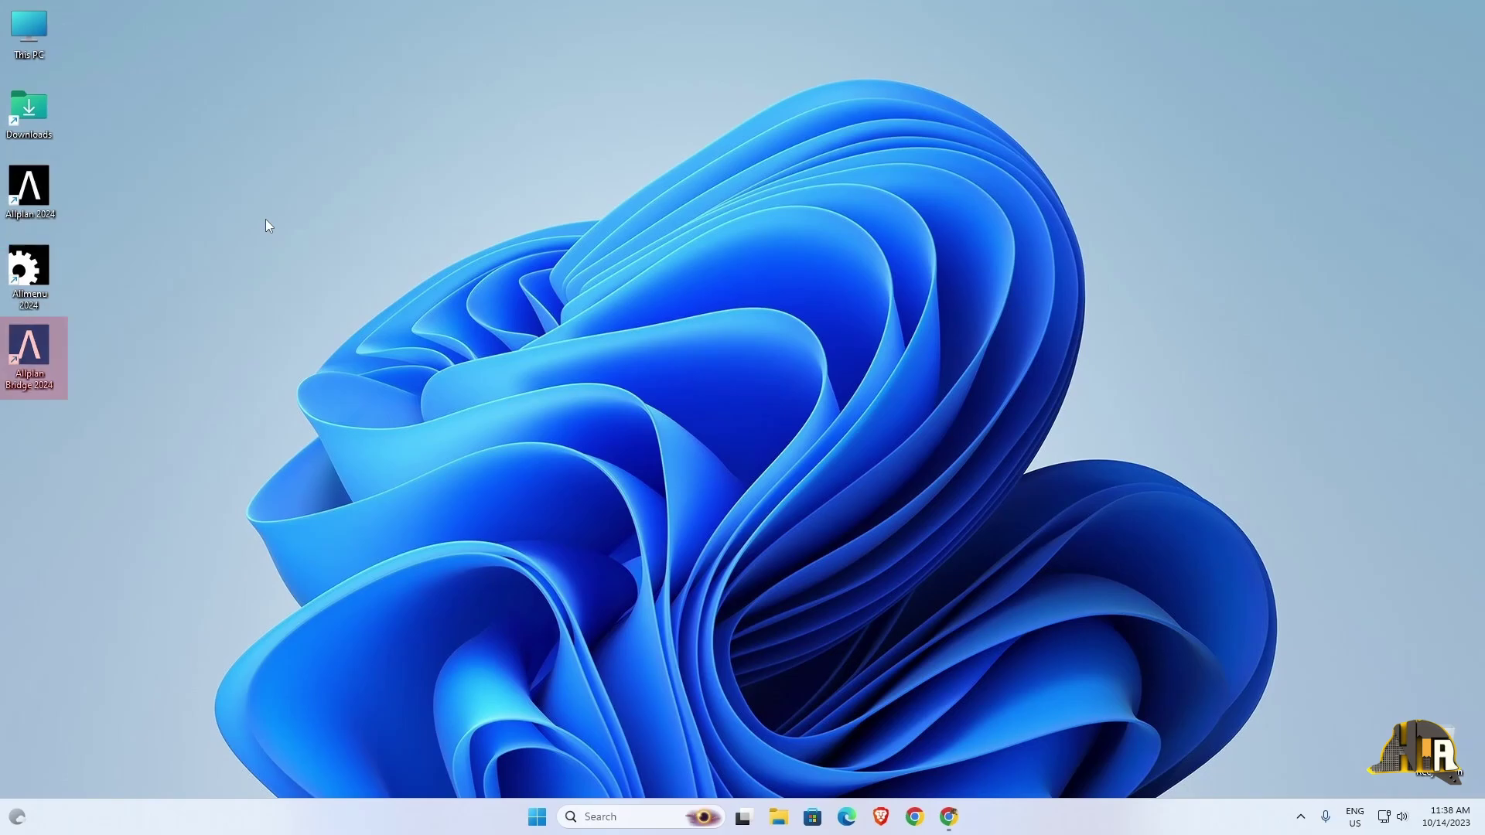
Step: Activate the Allplan AEC 2024 PRW license in Allmenu 2024 via Utilities > License settings
double_click(27, 272)
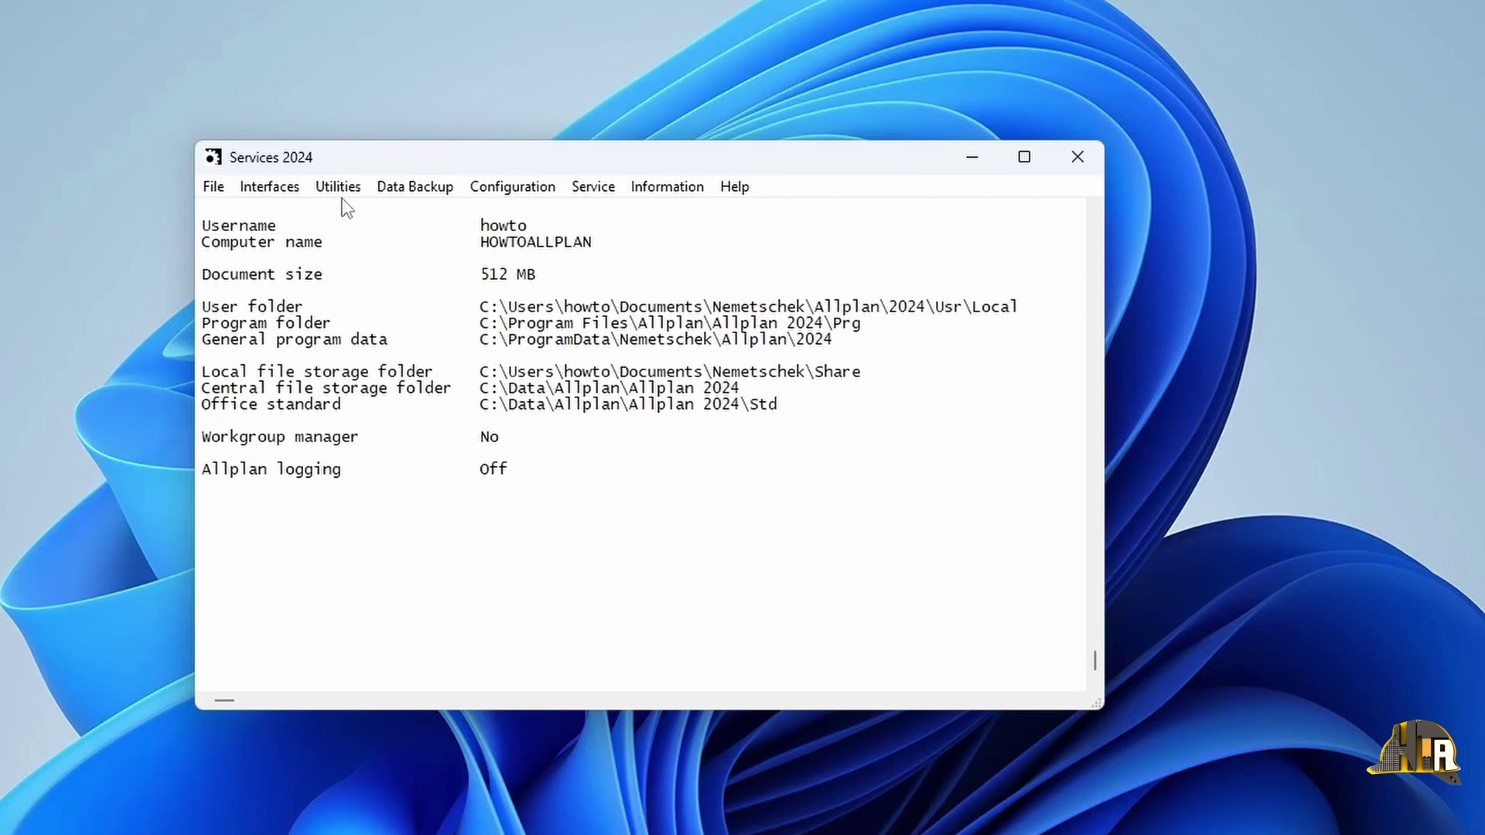
left_click(345, 196)
left_click(399, 239)
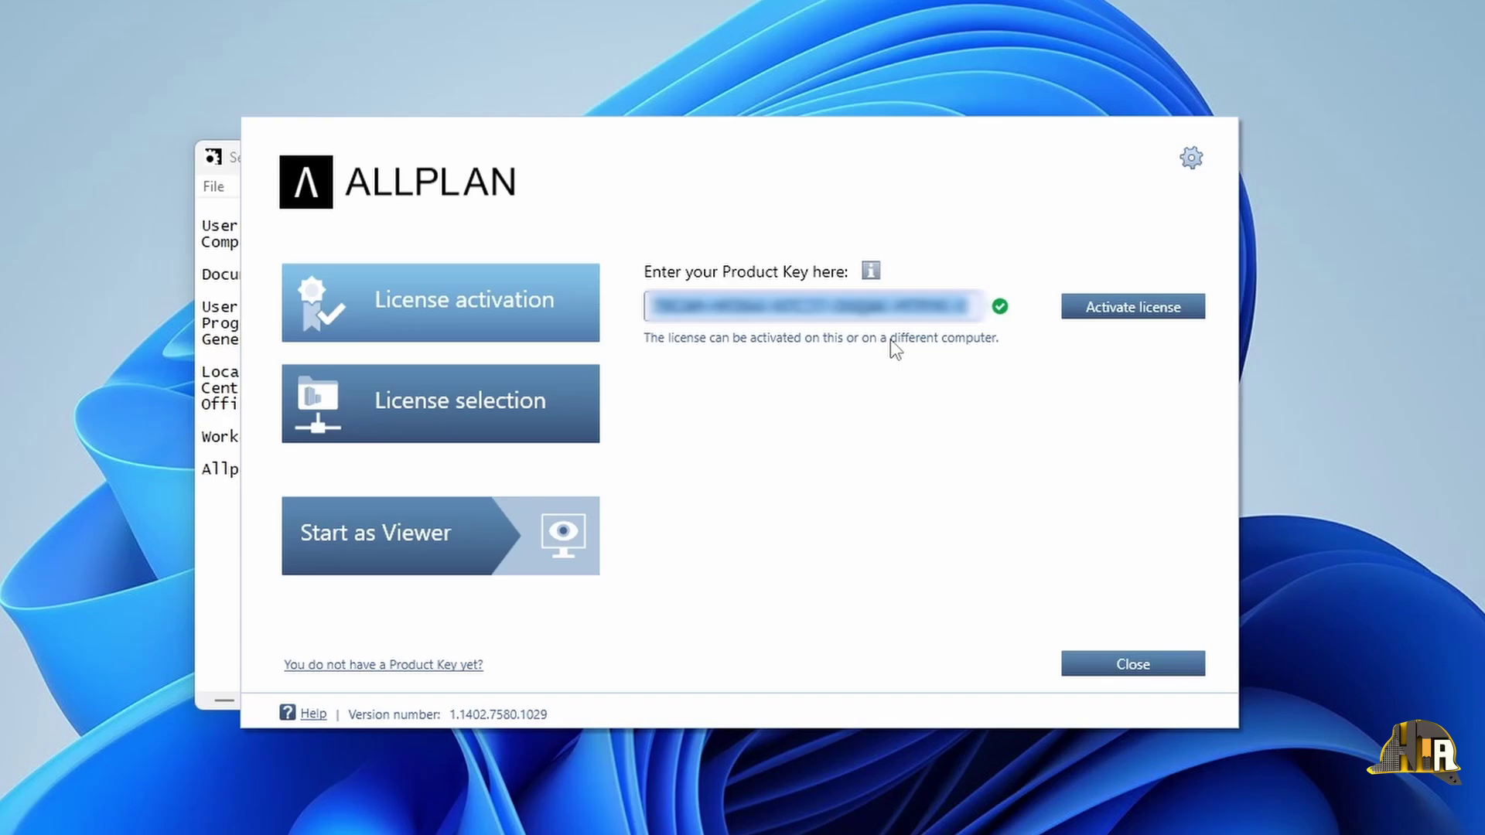
left_click(1112, 309)
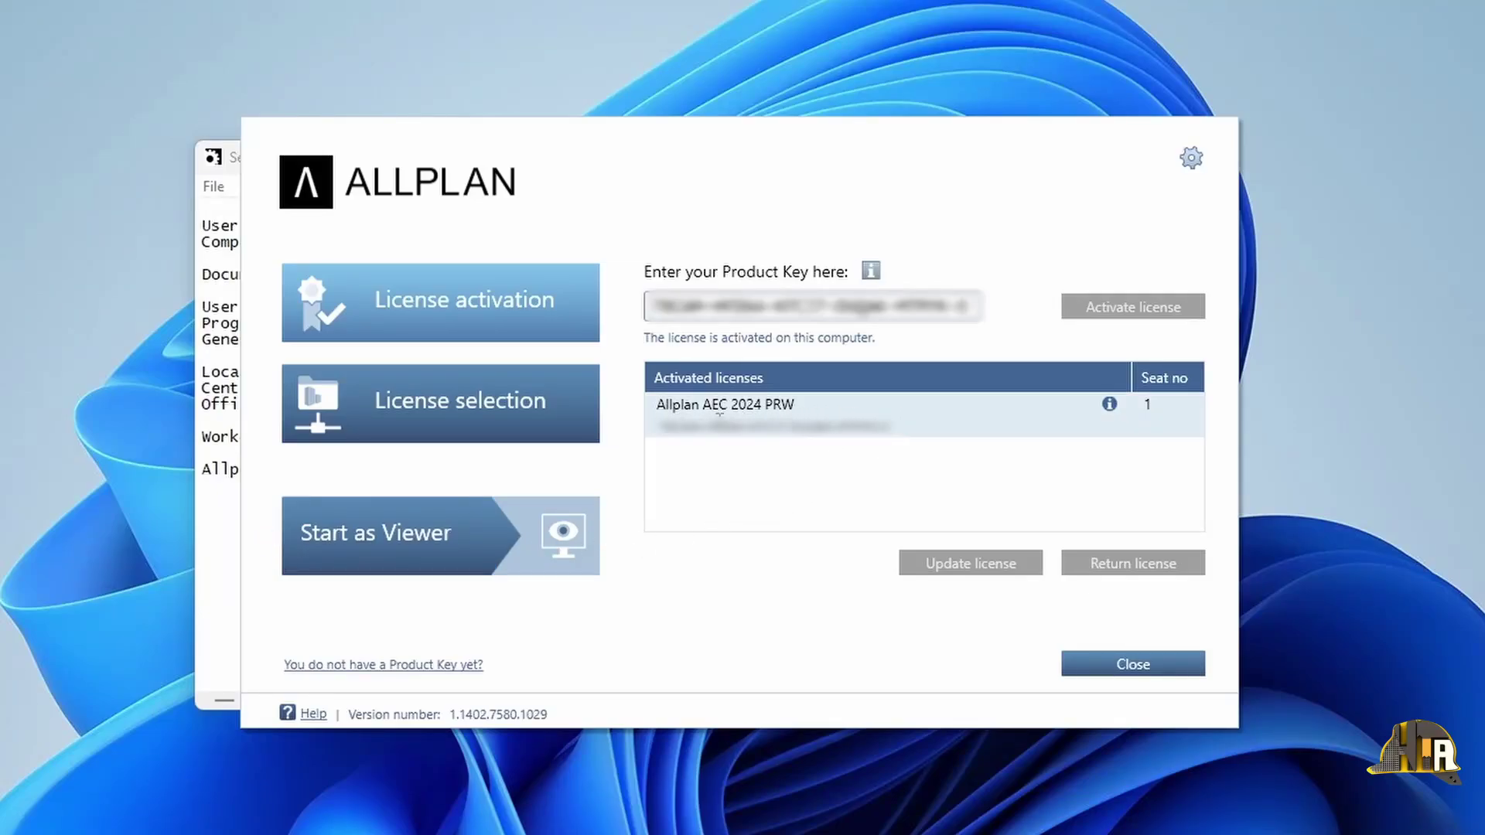
left_click(466, 410)
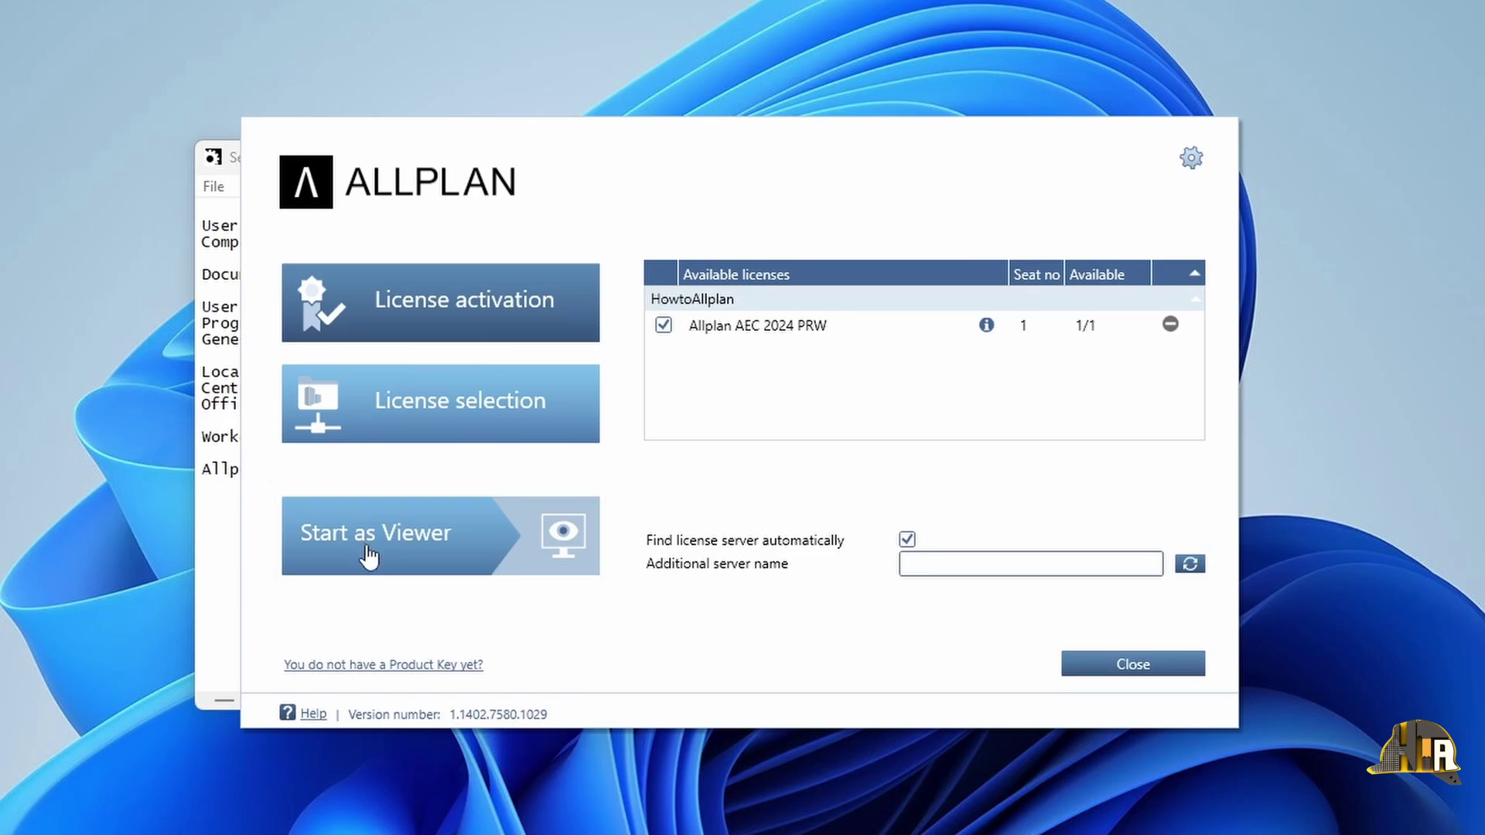
Step: Close the license dialog and Services 2024, then start Allplan 2024 from the desktop
left_click(1134, 664)
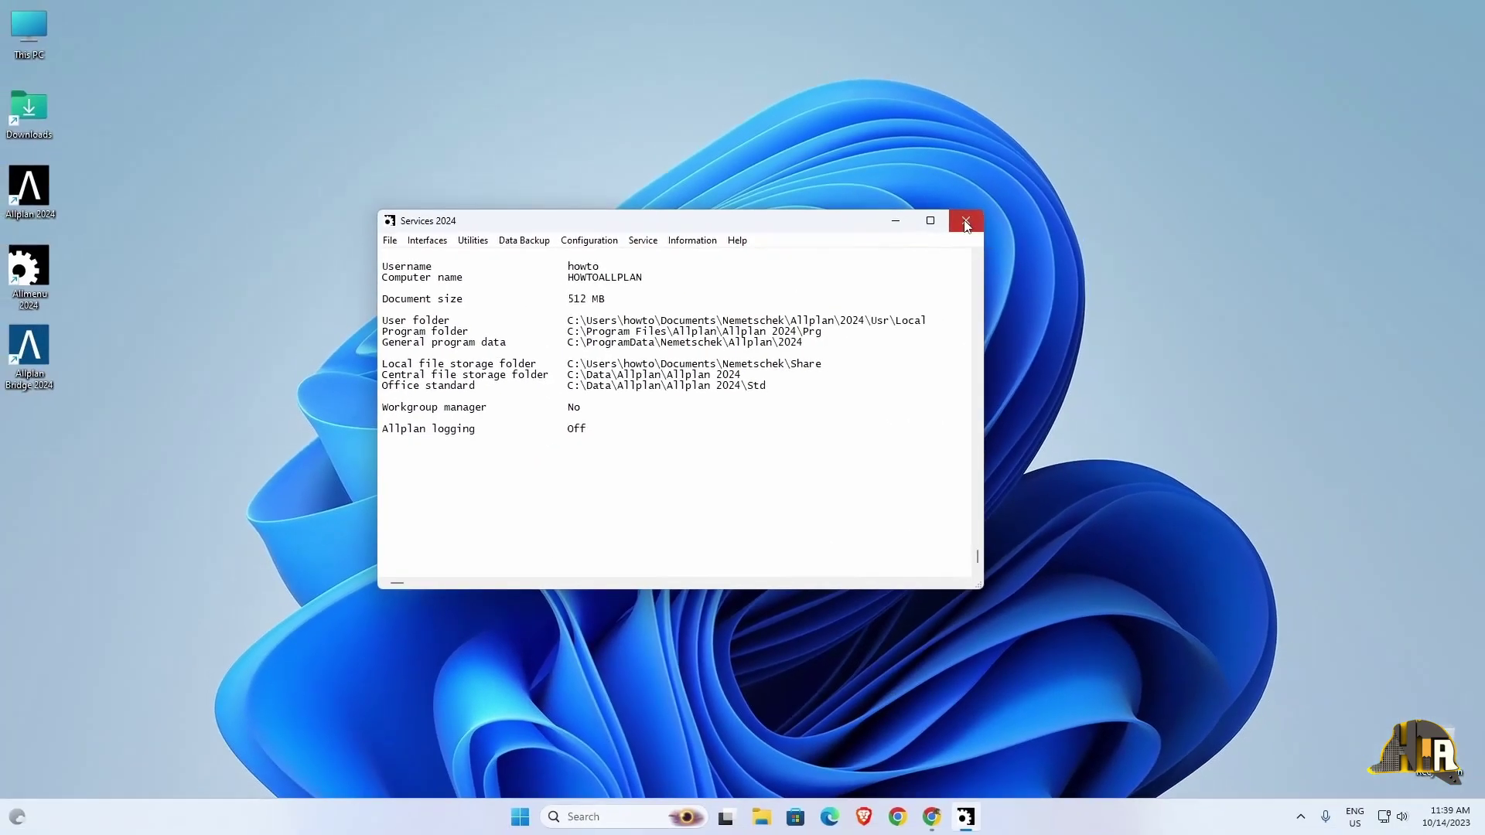
left_click(1071, 162)
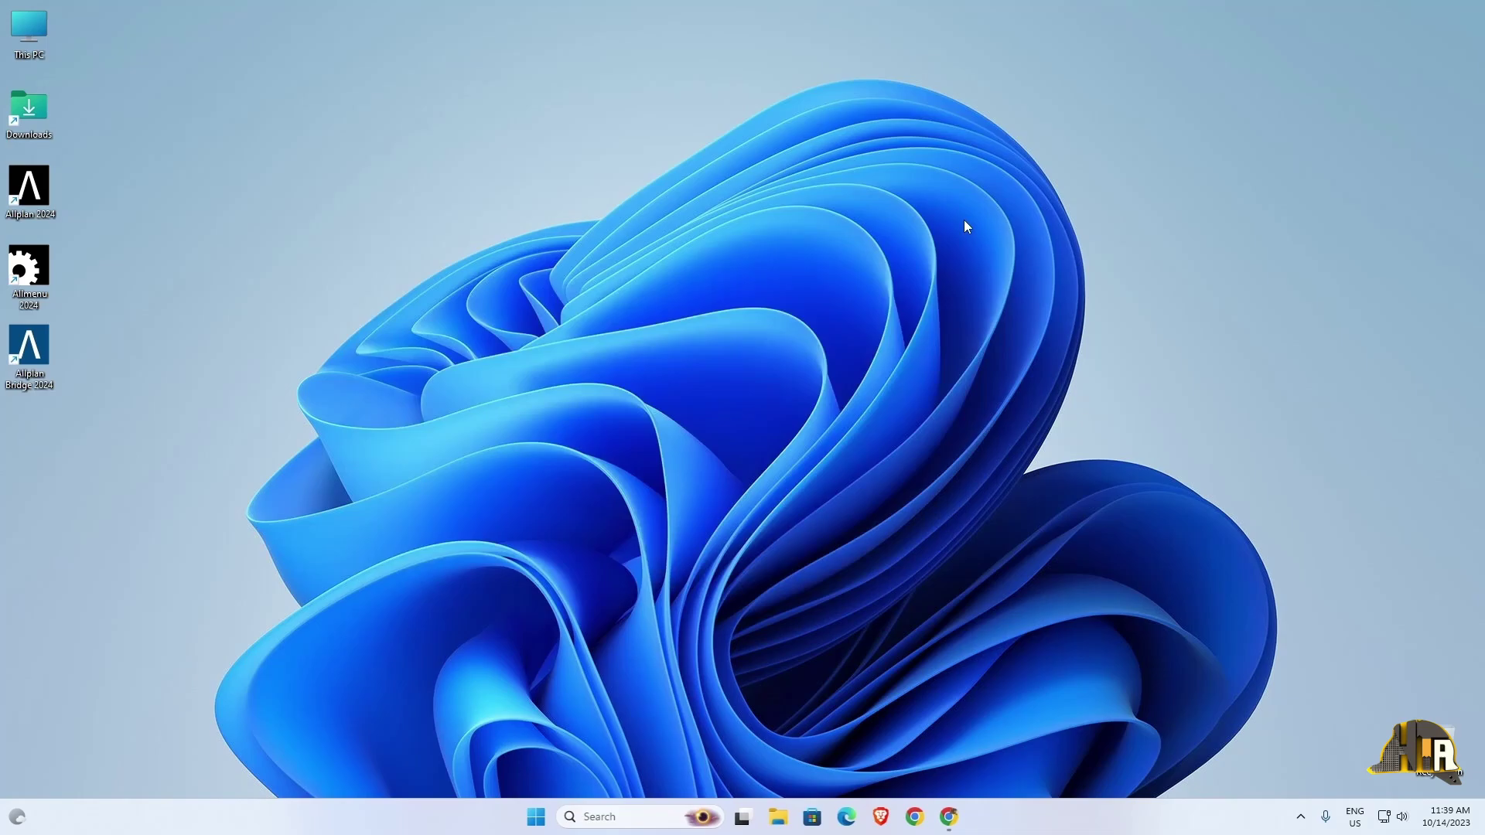
double_click(49, 201)
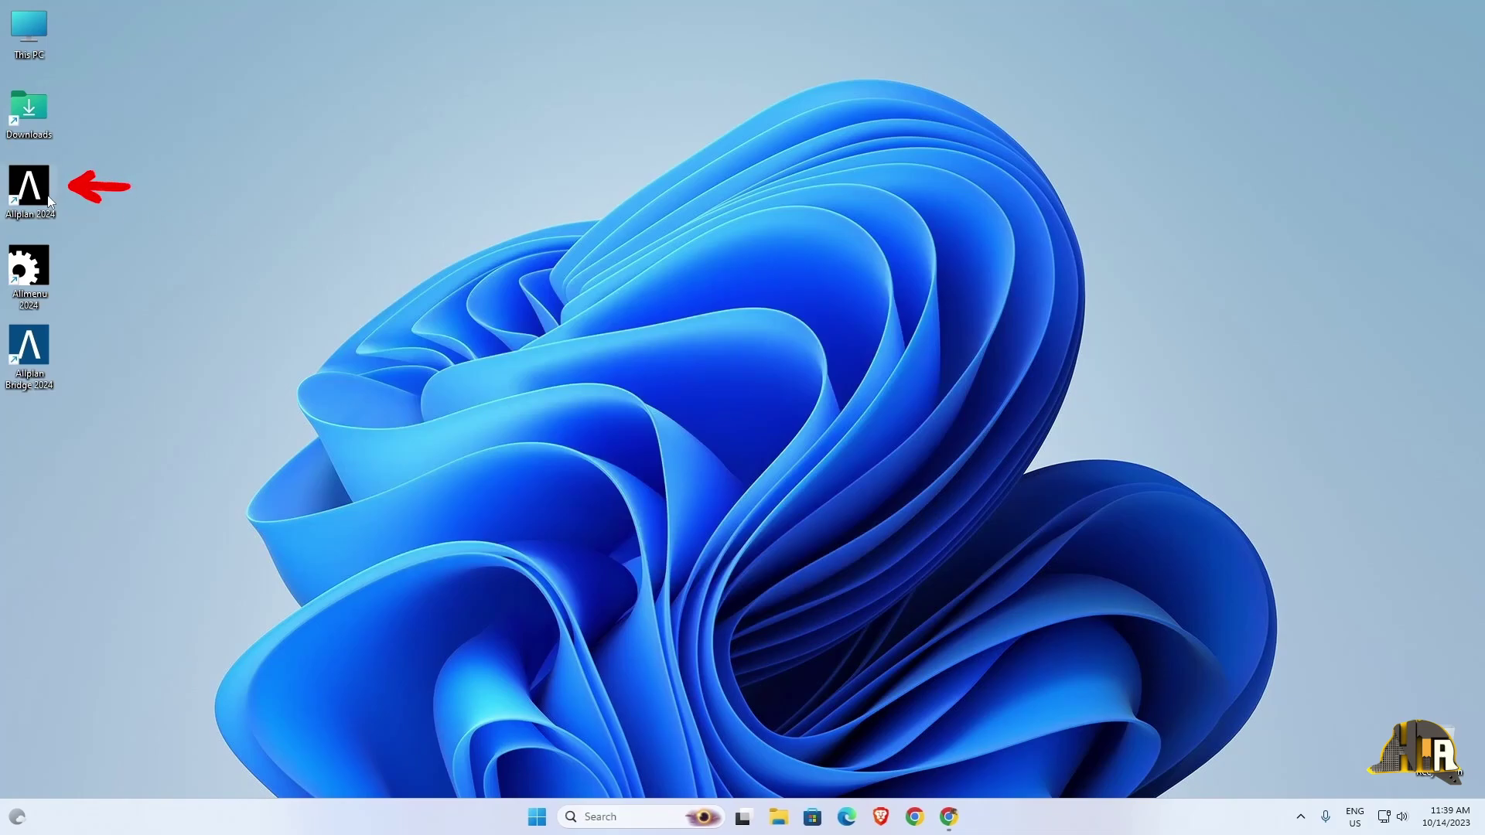